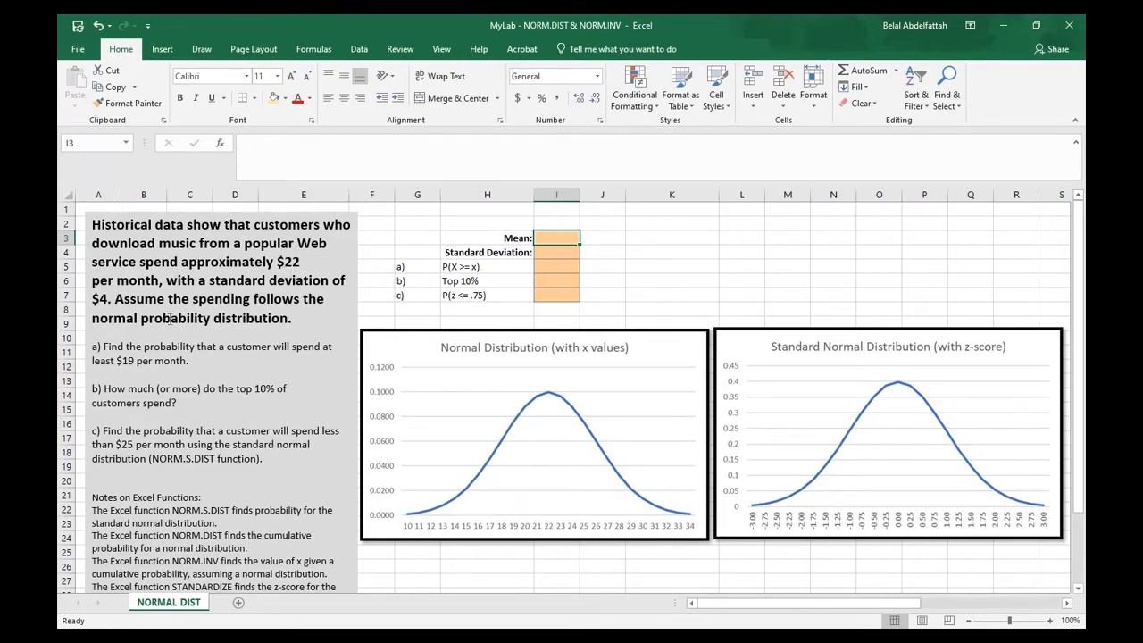
# Enter a mean of 22 in I3 and a standard deviation of 4 in I4
pyautogui.scroll(-1, 154, 310)
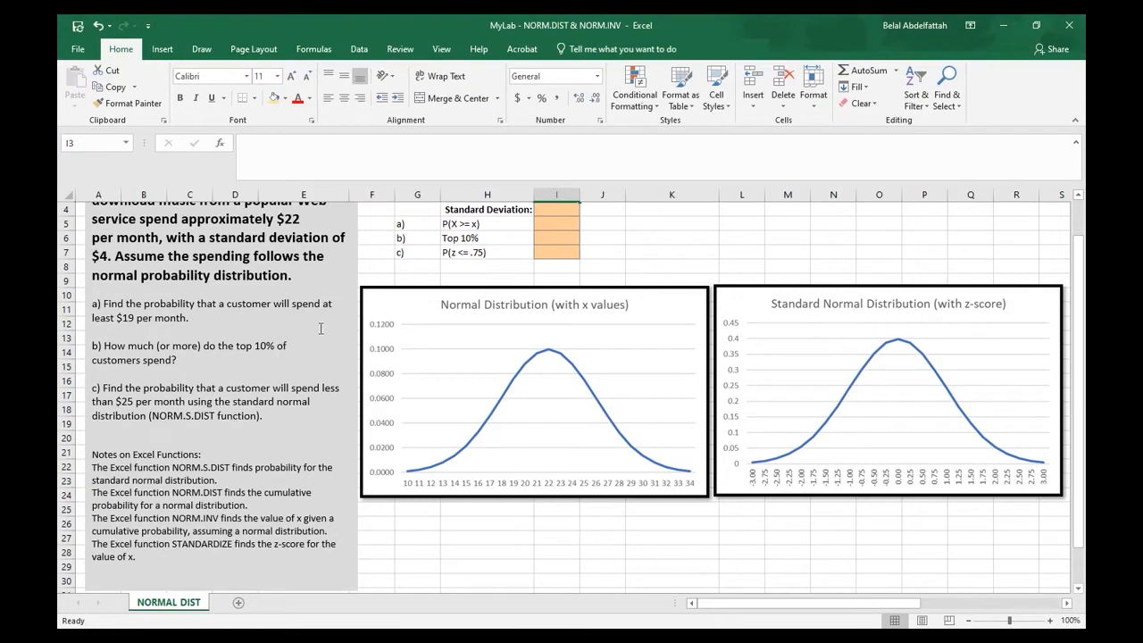
pyautogui.scroll(1, 513, 347)
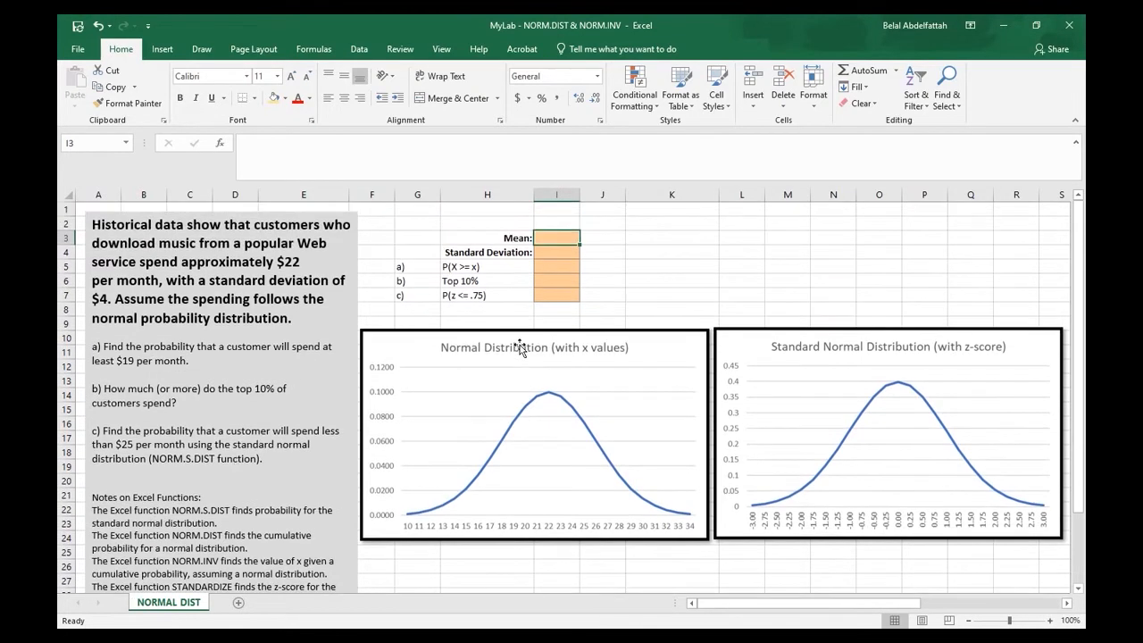
pyautogui.click(554, 253)
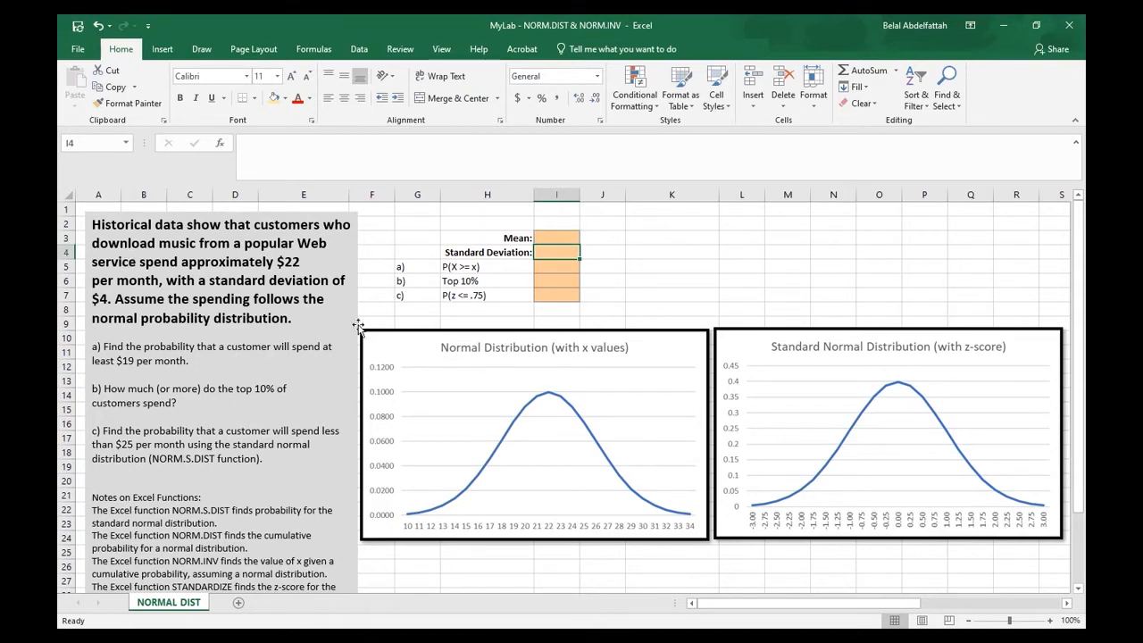
pyautogui.click(554, 235)
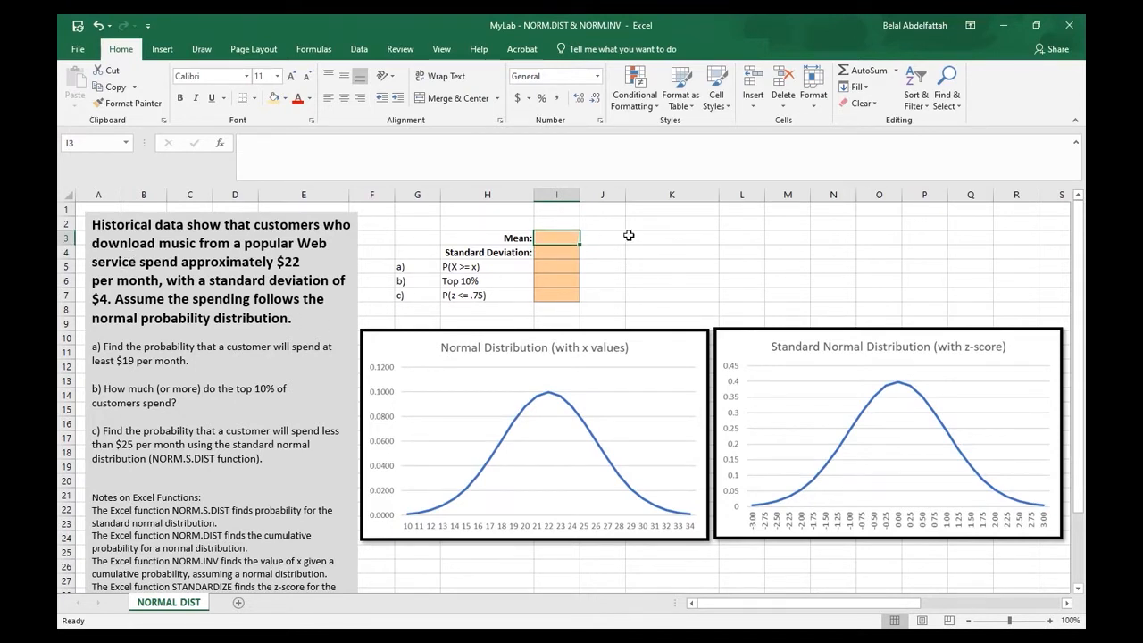
pyautogui.write('22')
pyautogui.press('Return')
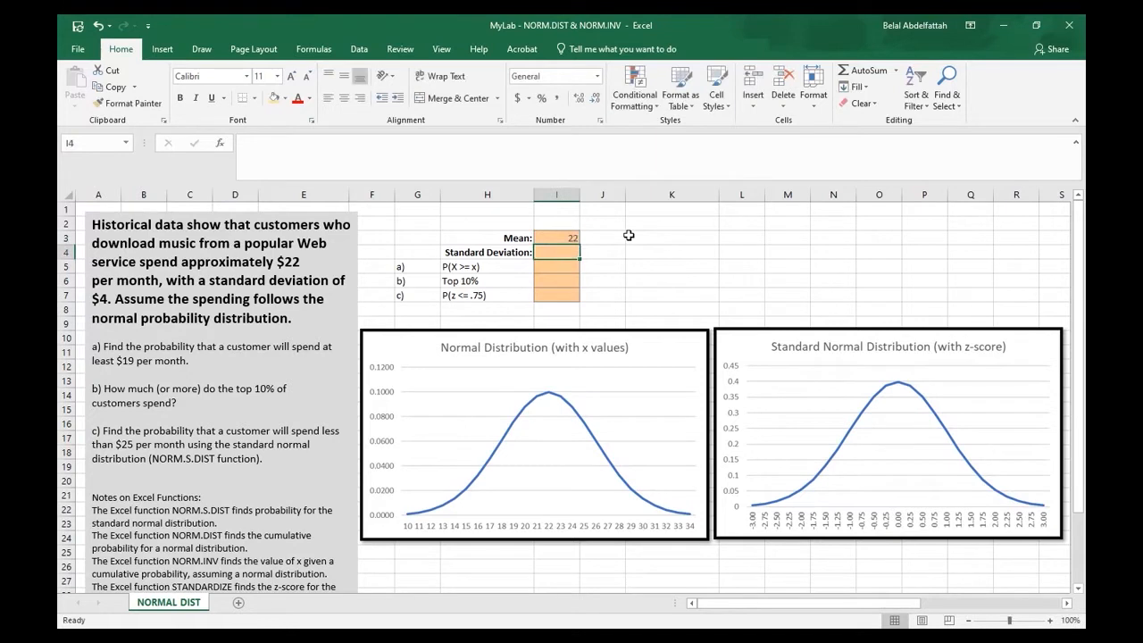
pyautogui.write('4')
pyautogui.press('Return')
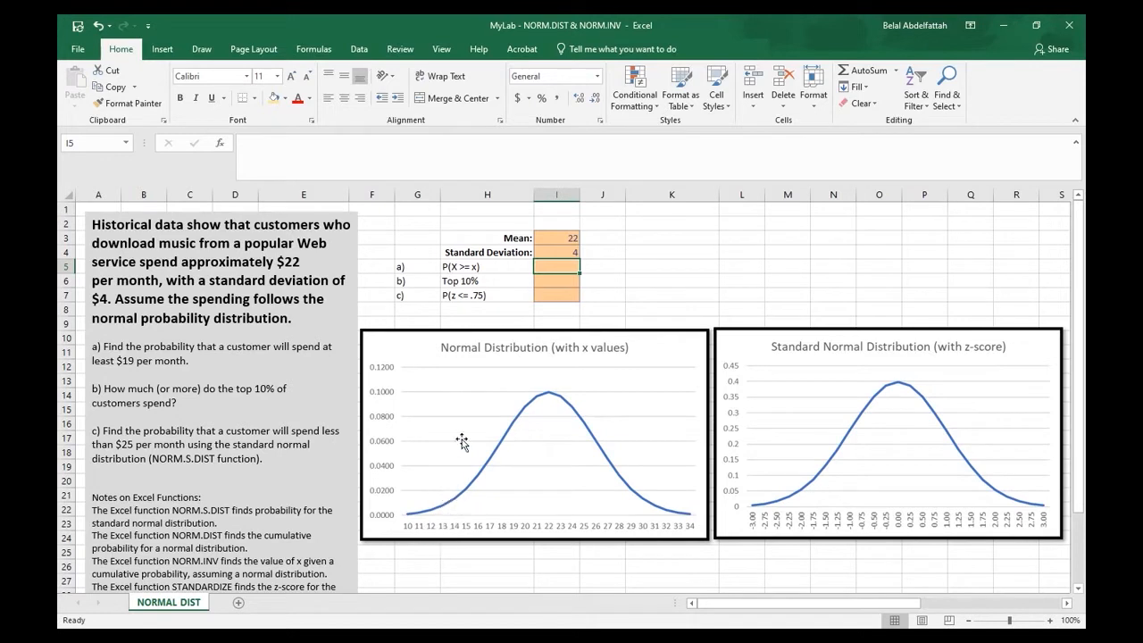
# With the red pen, circle 19 on the Normal Distribution chart's axis, draw its vertical boundary, and hatch the area under the curve above 19
pyautogui.click(202, 48)
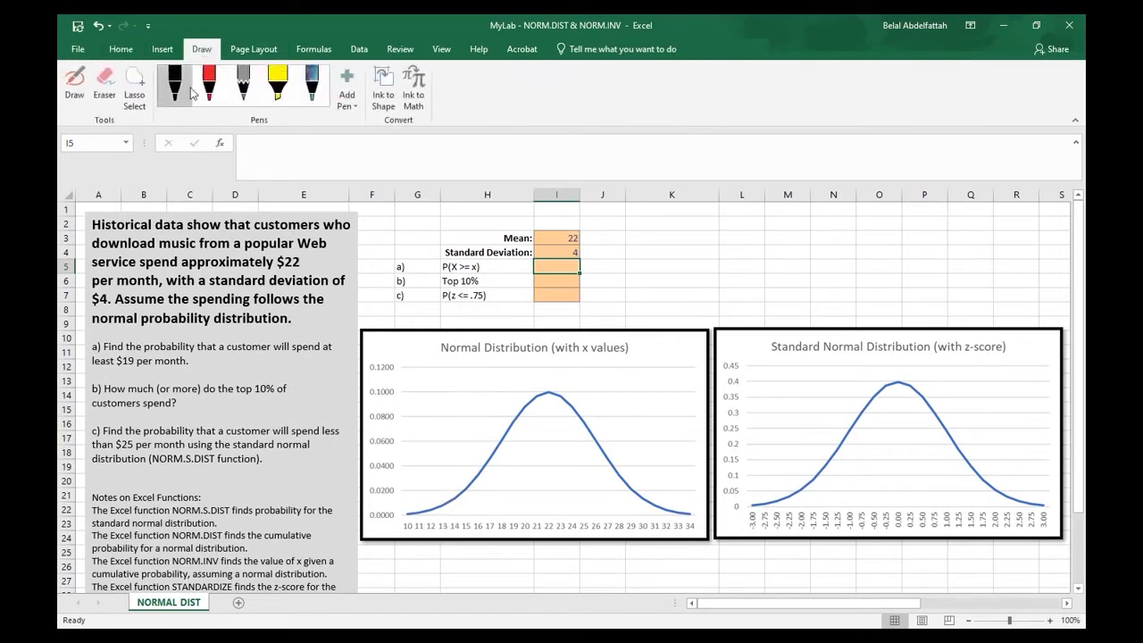
pyautogui.click(209, 84)
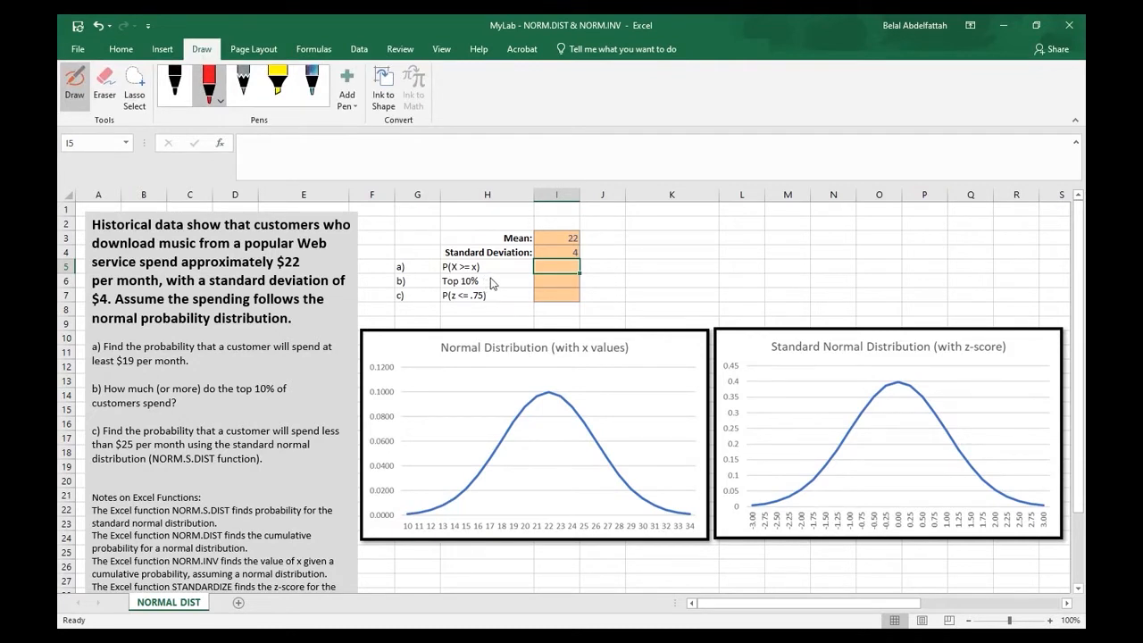
pyautogui.click(220, 100)
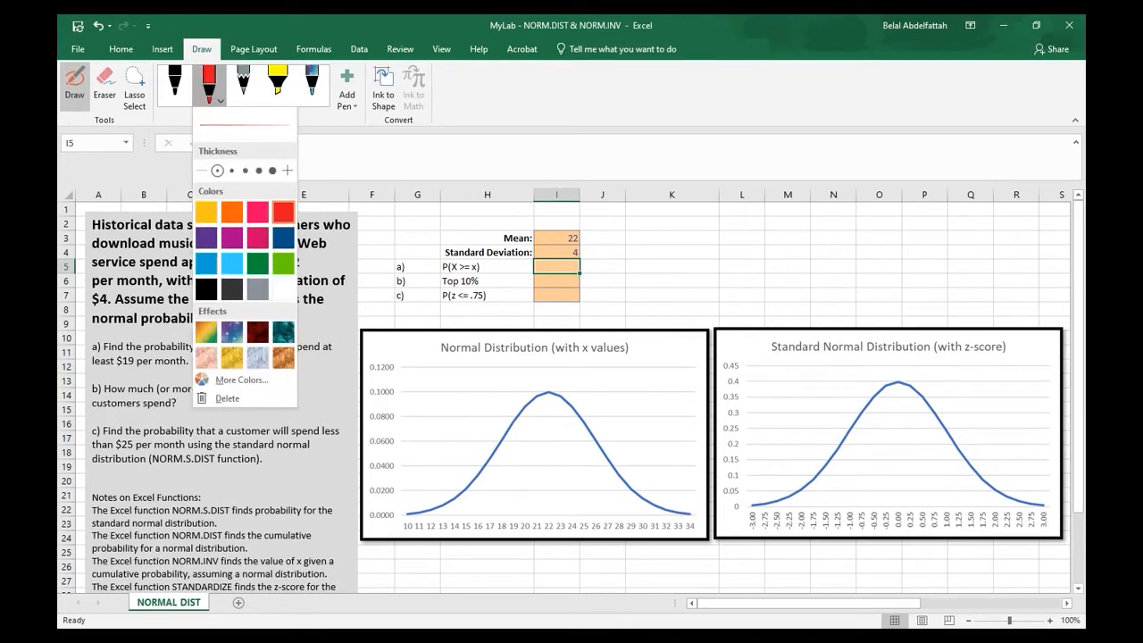
pyautogui.click(531, 509)
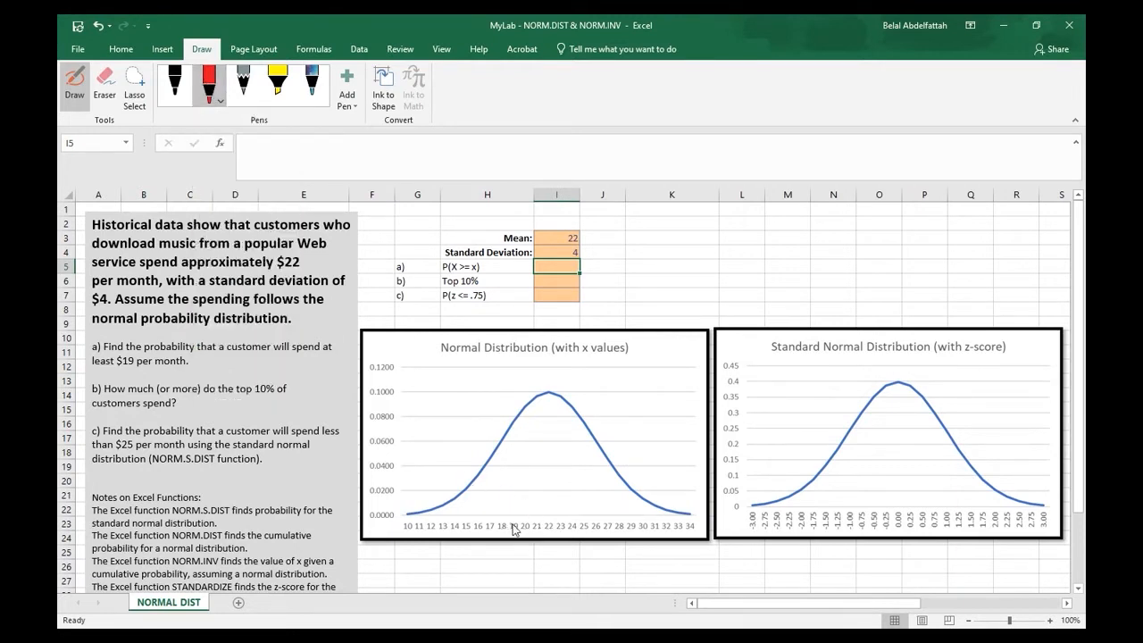
pyautogui.moveTo(514, 525); pyautogui.dragTo(510, 531)
pyautogui.moveTo(510, 515)
pyautogui.mouseDown()
pyautogui.moveTo(507, 437)
pyautogui.moveTo(556, 419)
pyautogui.mouseUp()
pyautogui.moveTo(514, 453)
pyautogui.mouseDown()
pyautogui.moveTo(582, 452)
pyautogui.moveTo(576, 474)
pyautogui.moveTo(602, 473)
pyautogui.mouseUp()
pyautogui.moveTo(517, 494); pyautogui.dragTo(628, 492)
pyautogui.moveTo(523, 509); pyautogui.dragTo(633, 510)
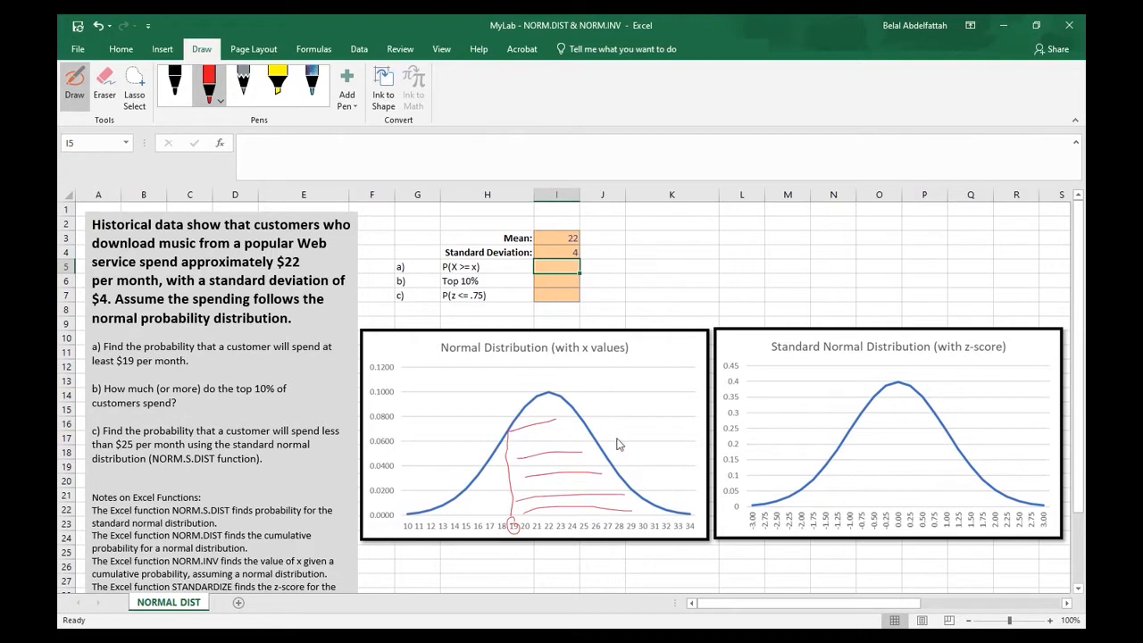
pyautogui.moveTo(517, 440)
pyautogui.mouseDown()
pyautogui.moveTo(573, 437)
pyautogui.moveTo(642, 504)
pyautogui.mouseUp()
# Calculate part a in I5 with =1 - NORM.DIST(19, 22, 4, TRUE) and format it to four decimal places
pyautogui.write('=1 - NORM.DIST(')
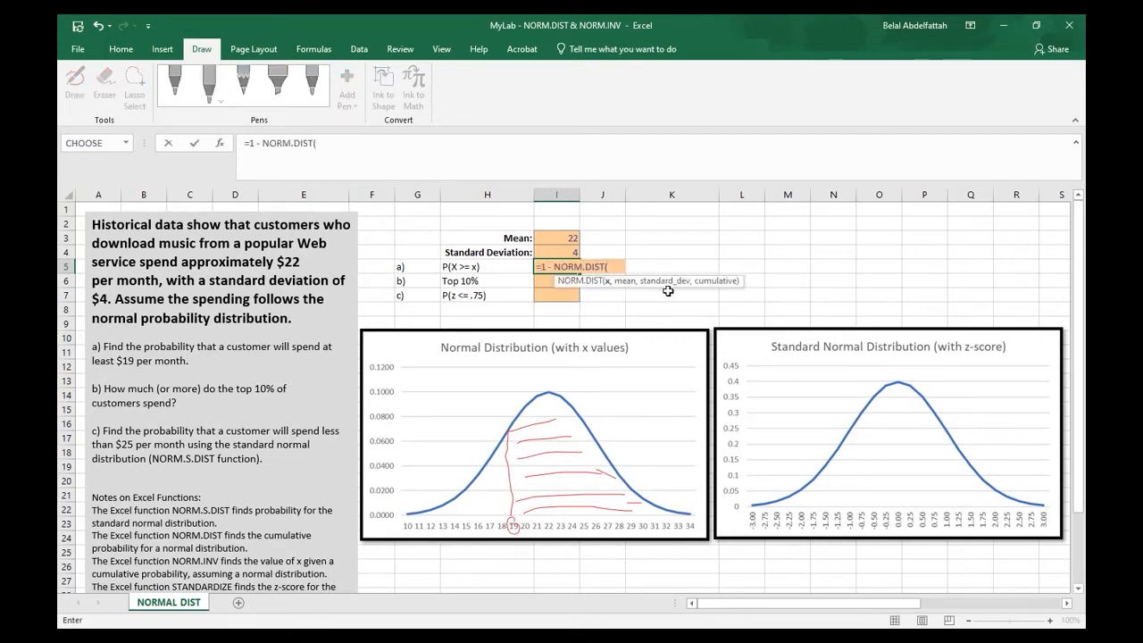
pyautogui.write('19,')
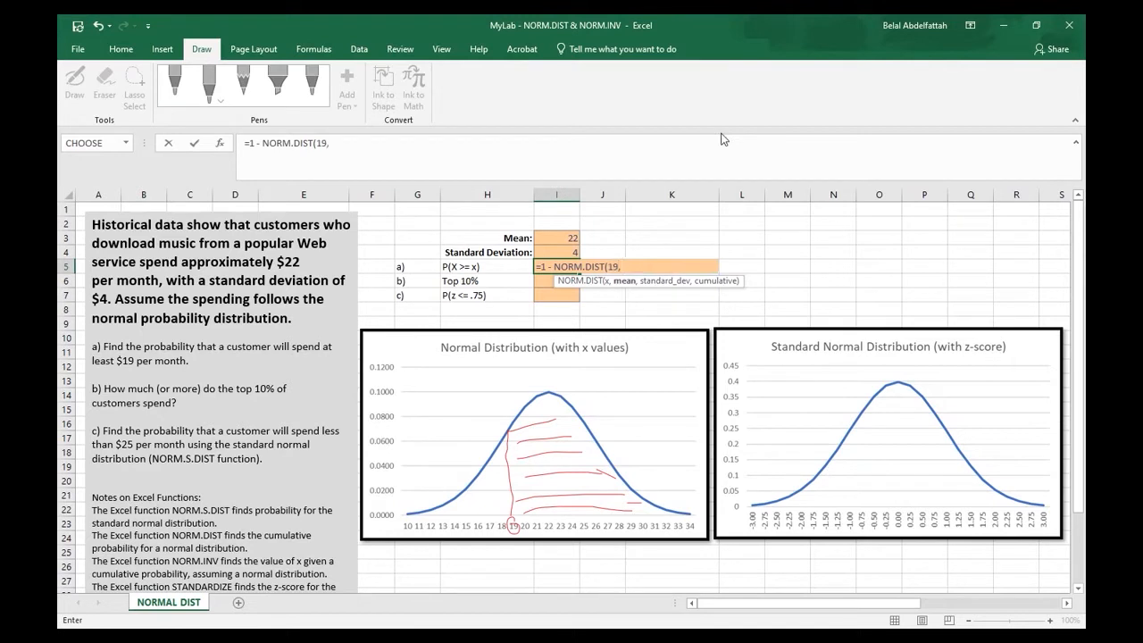
pyautogui.write(' 22,')
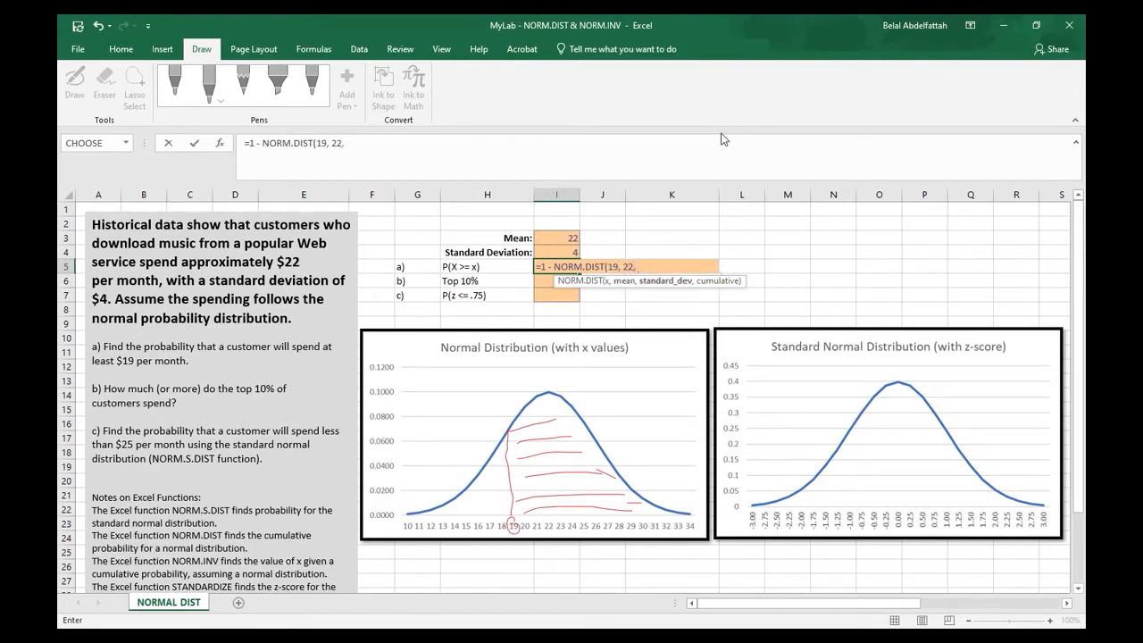
pyautogui.write(' 4, tre')
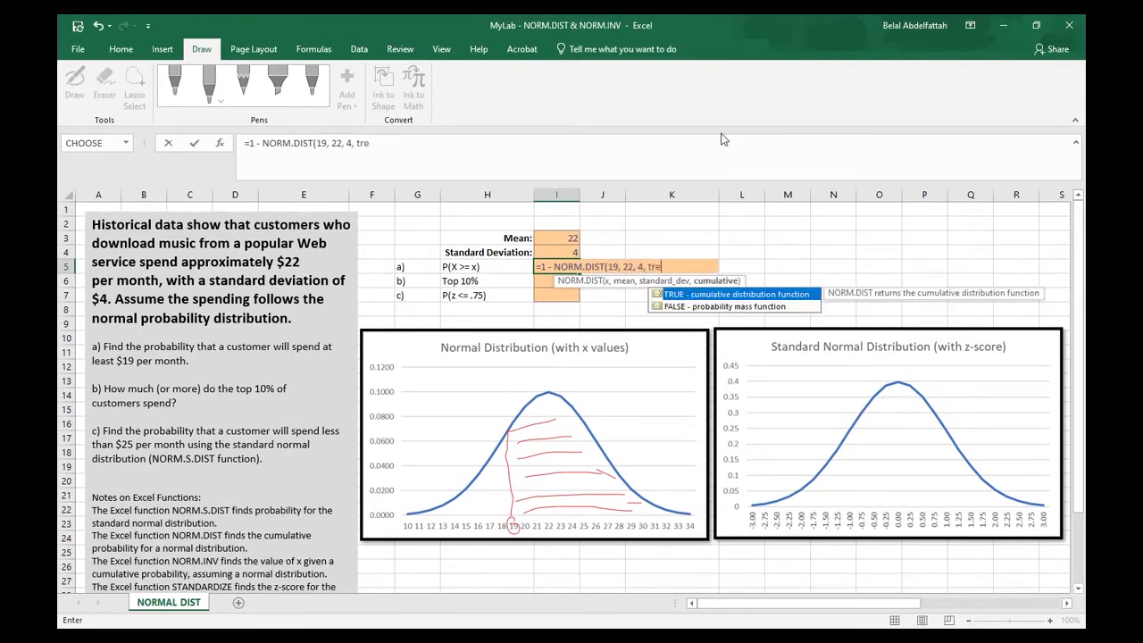
pyautogui.press('BackSpace')
pyautogui.write('ue)')
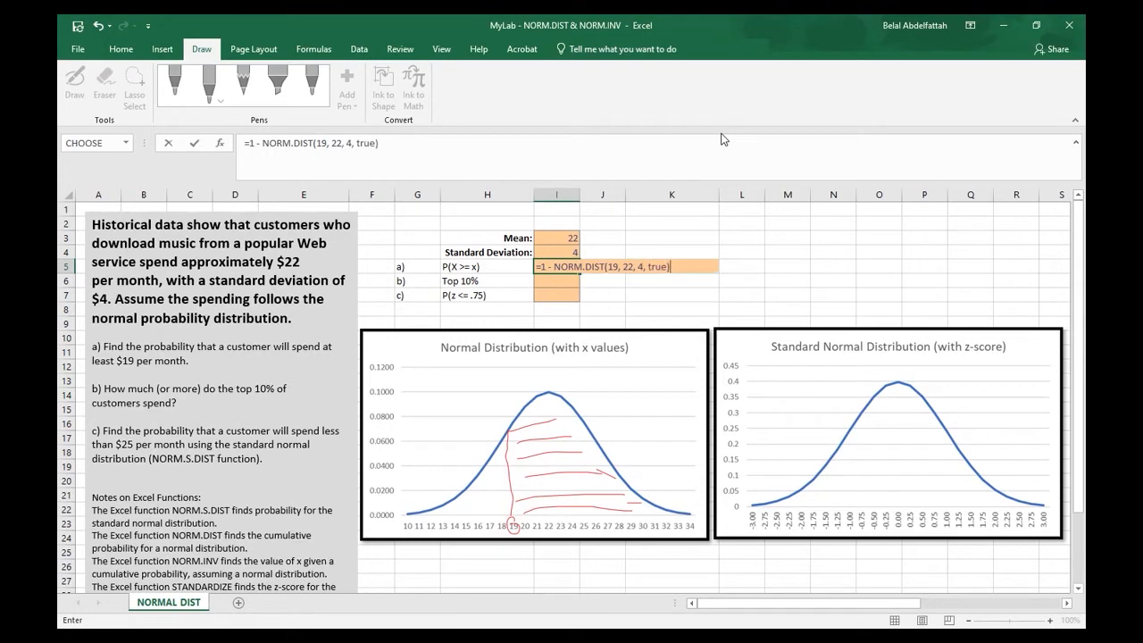
pyautogui.hotkey('ctrl', 'Return')
pyautogui.click(596, 103)
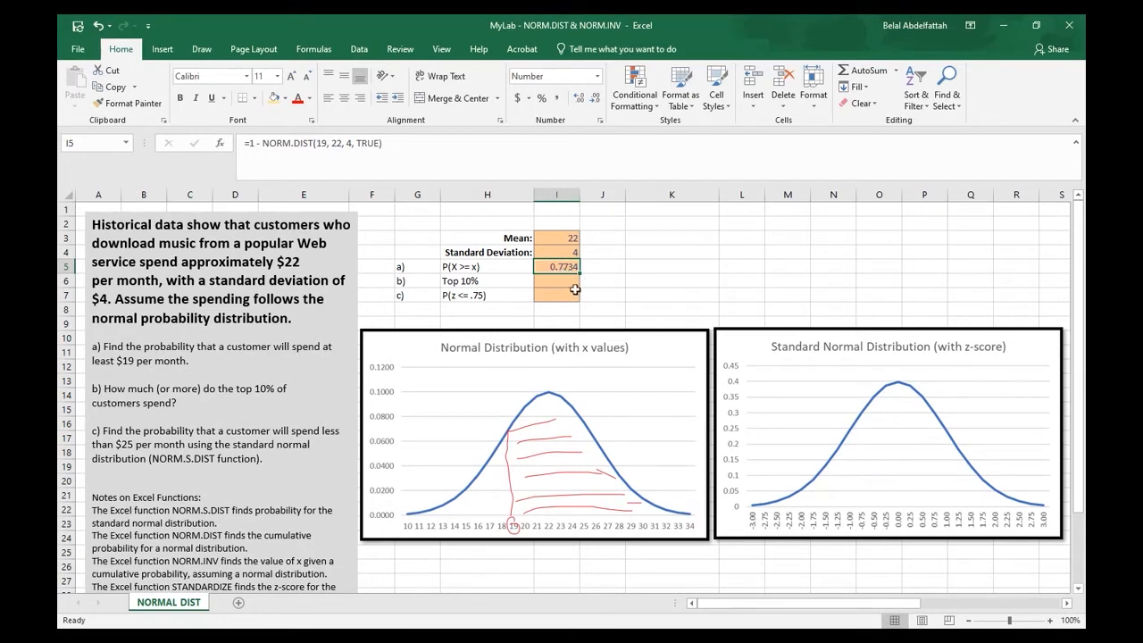
# Delete the red ink marks from the Normal Distribution chart and widen column I slightly
pyautogui.click(402, 268)
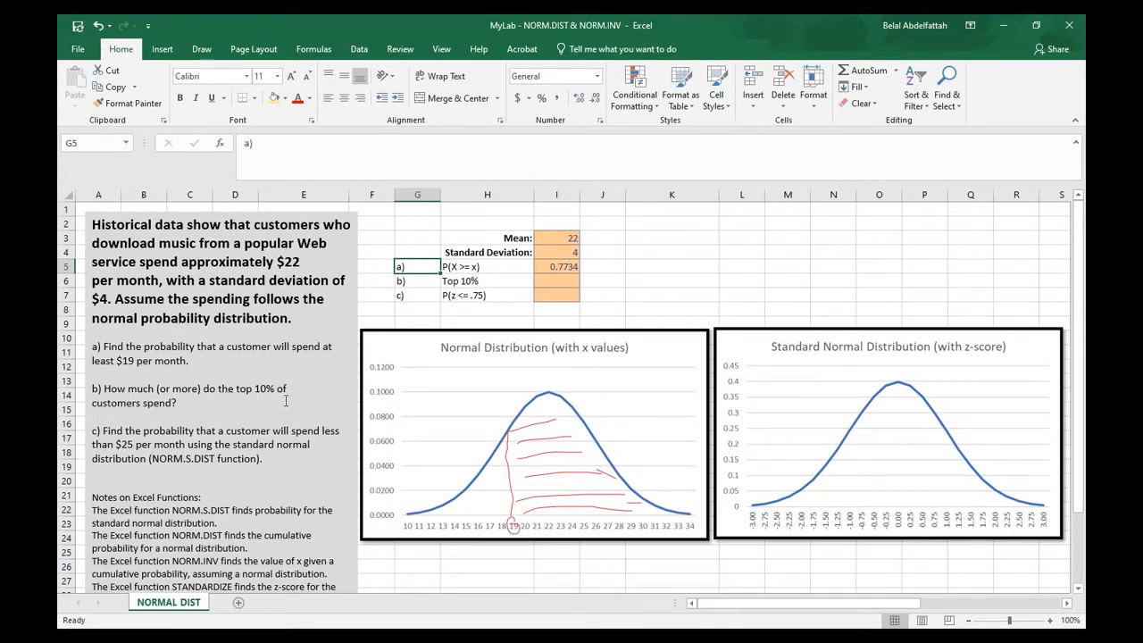
pyautogui.click(554, 425)
pyautogui.press('Delete')
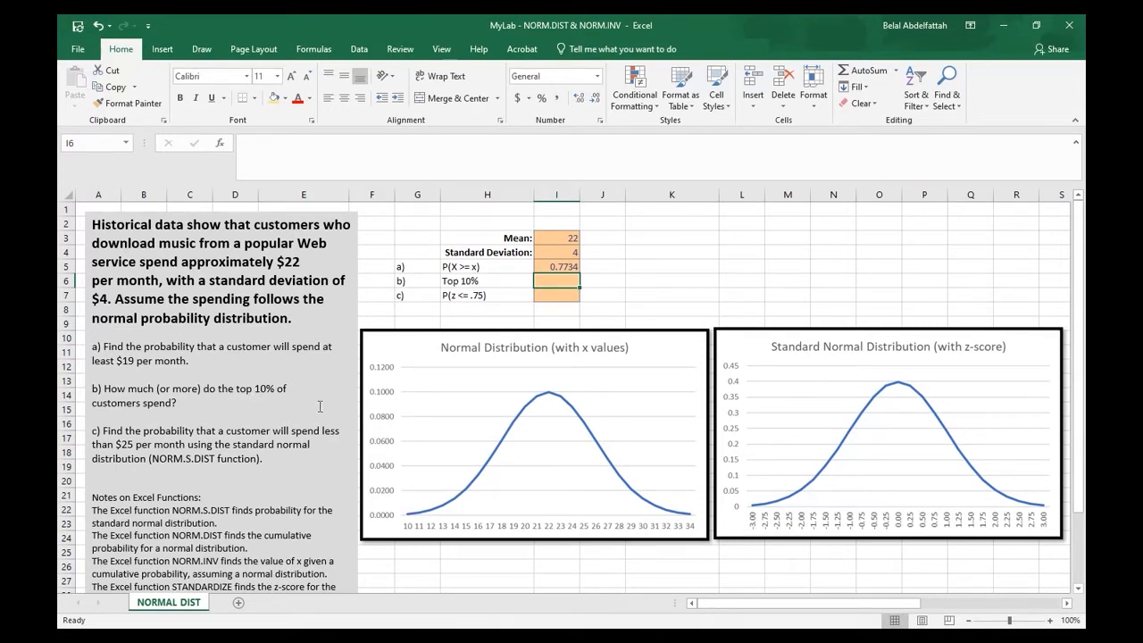
pyautogui.moveTo(579, 198); pyautogui.dragTo(591, 197)
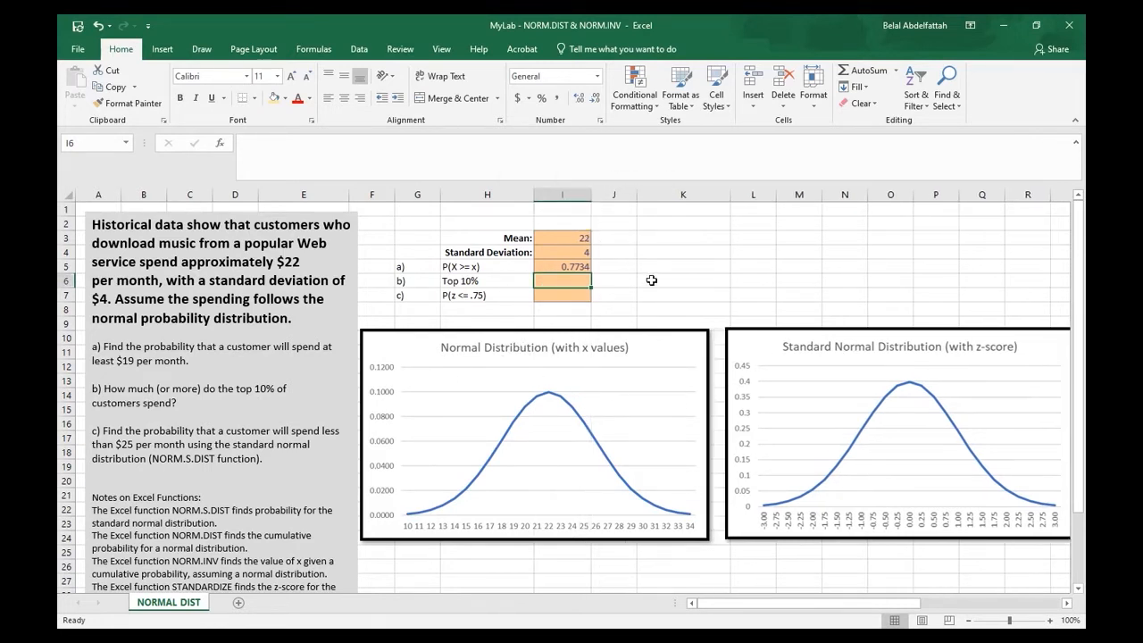
pyautogui.write('=nom')
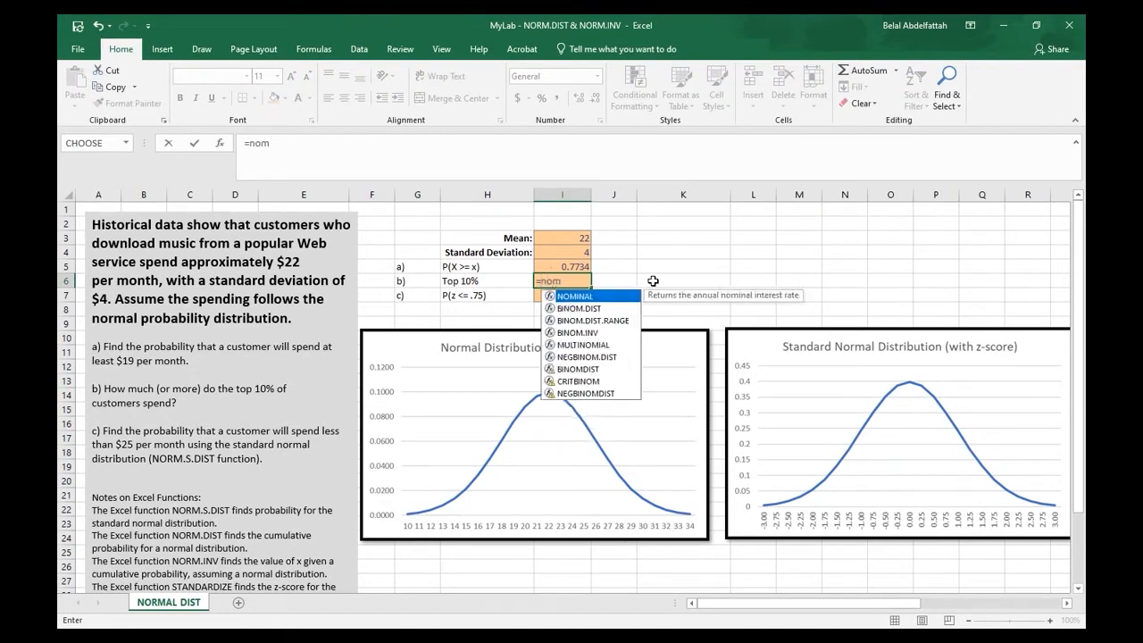
pyautogui.press('BackSpace')
pyautogui.write('rm')
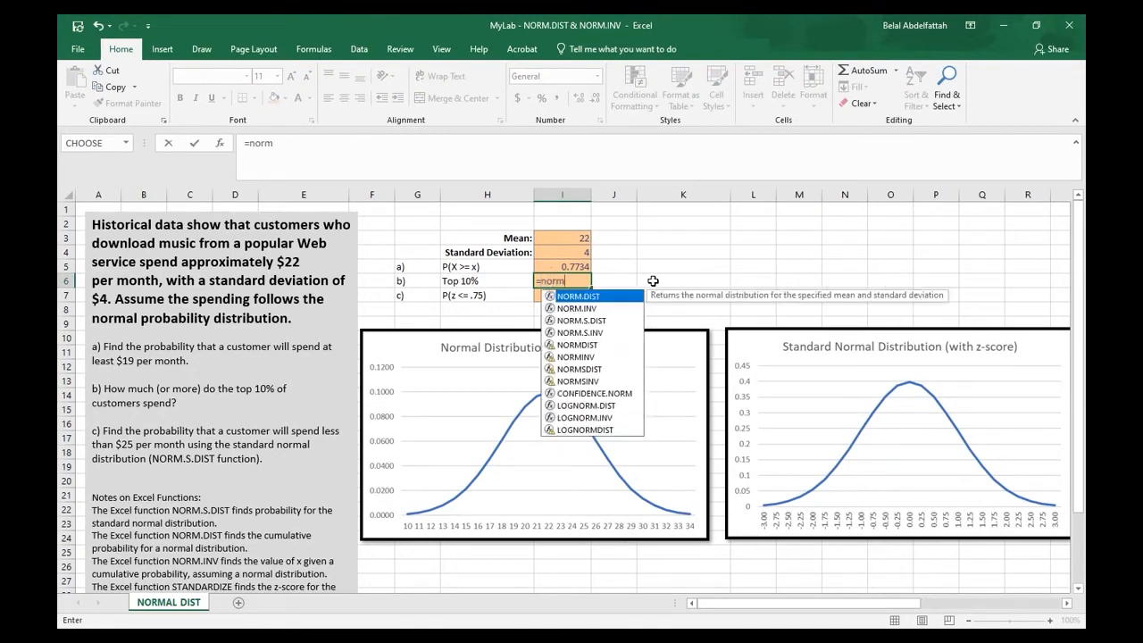
pyautogui.press('Down')
pyautogui.press('Tab')
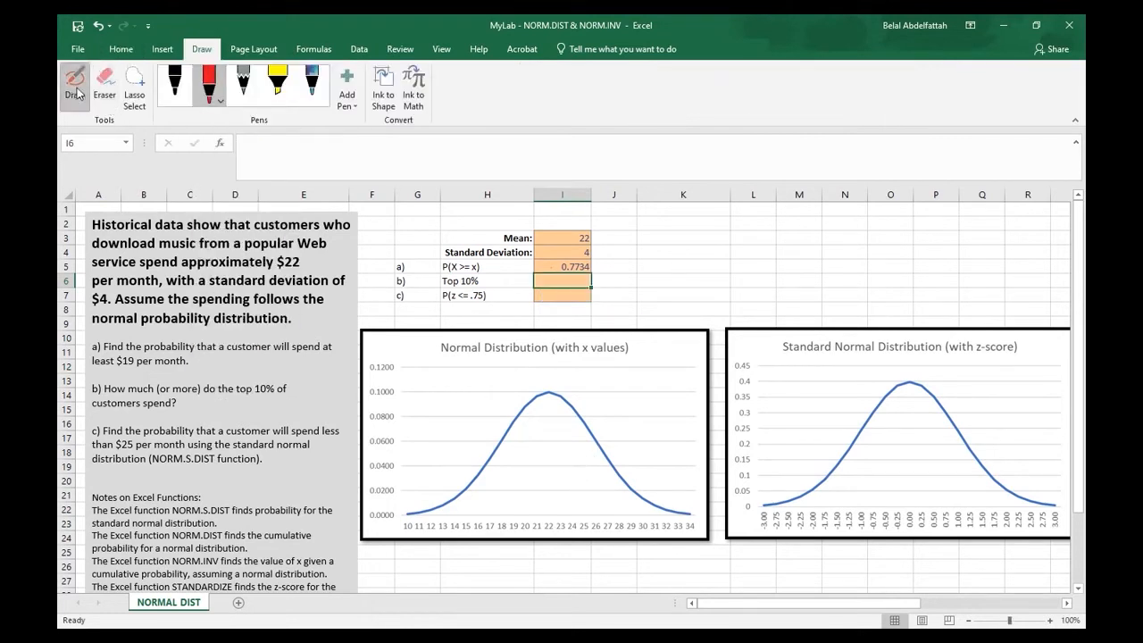
# With the red pen, draw a vertical boundary near 28 on the Normal Distribution chart and hatch the area under the curve below it
pyautogui.click(76, 92)
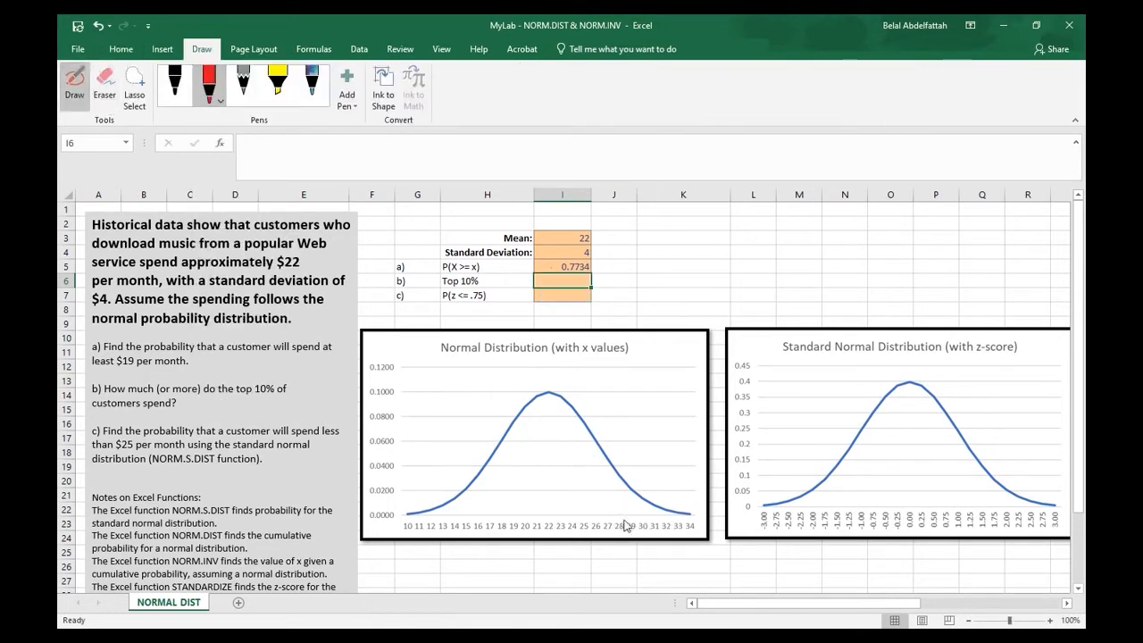
pyautogui.moveTo(615, 514); pyautogui.dragTo(612, 444)
pyautogui.moveTo(565, 509); pyautogui.dragTo(516, 509)
pyautogui.moveTo(608, 499); pyautogui.dragTo(501, 499)
pyautogui.moveTo(600, 477)
pyautogui.mouseDown()
pyautogui.moveTo(497, 482)
pyautogui.moveTo(600, 470)
pyautogui.mouseUp()
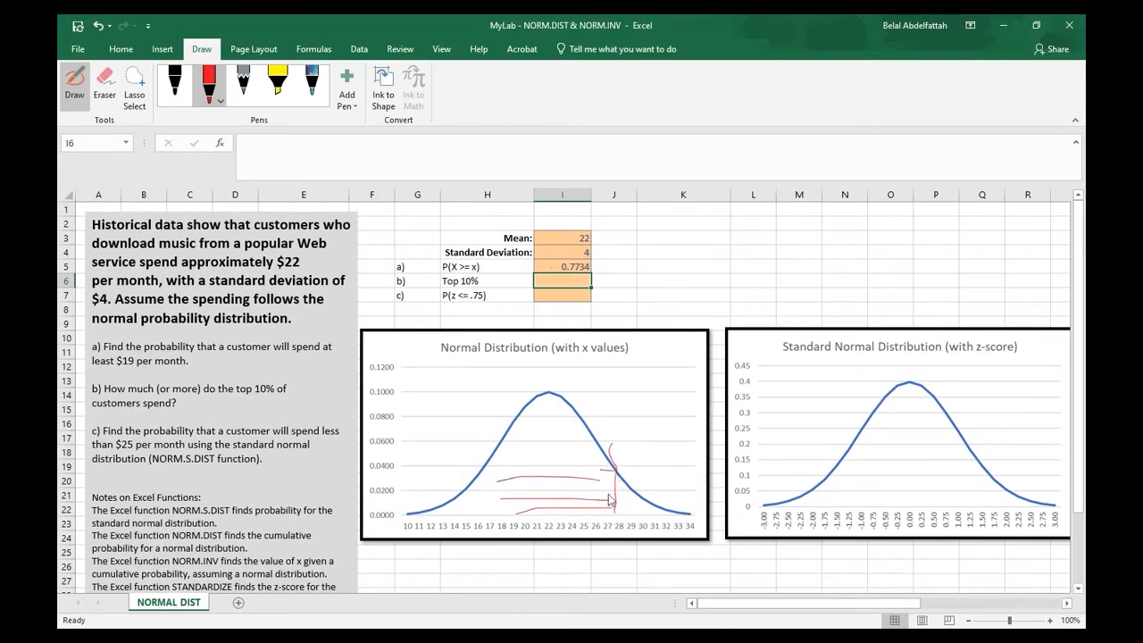
pyautogui.moveTo(620, 513)
pyautogui.mouseDown()
pyautogui.moveTo(617, 480)
pyautogui.moveTo(488, 491)
pyautogui.mouseUp()
pyautogui.moveTo(597, 494); pyautogui.dragTo(499, 494)
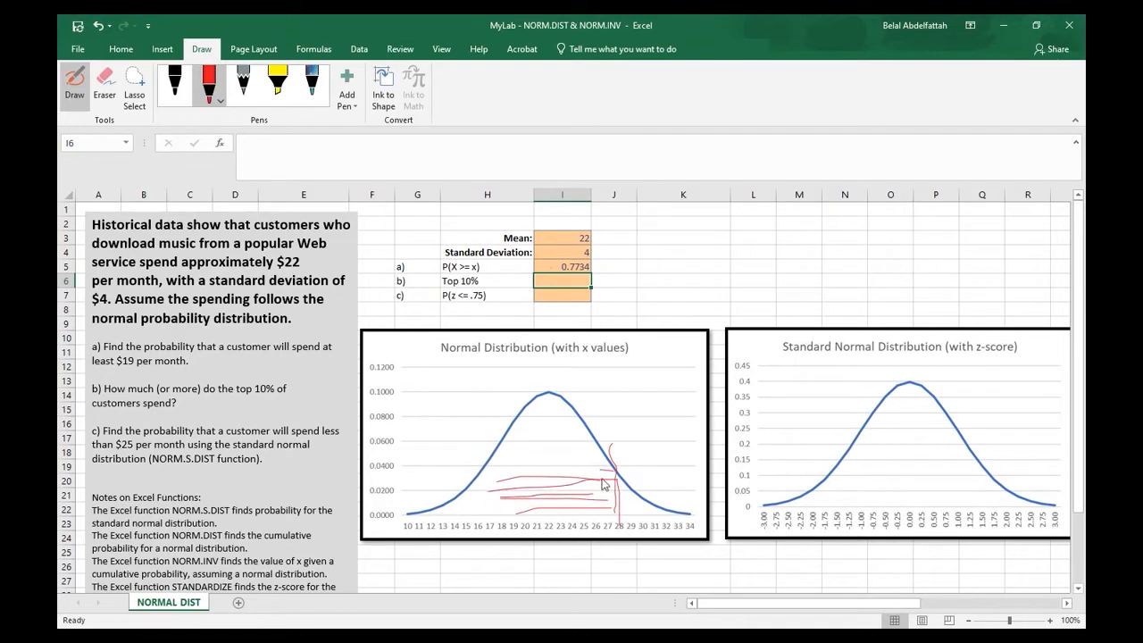
pyautogui.moveTo(614, 468); pyautogui.dragTo(491, 479)
pyautogui.moveTo(581, 444)
pyautogui.mouseDown()
pyautogui.moveTo(557, 435)
pyautogui.moveTo(527, 446)
pyautogui.mouseUp()
pyautogui.moveTo(525, 468); pyautogui.dragTo(474, 497)
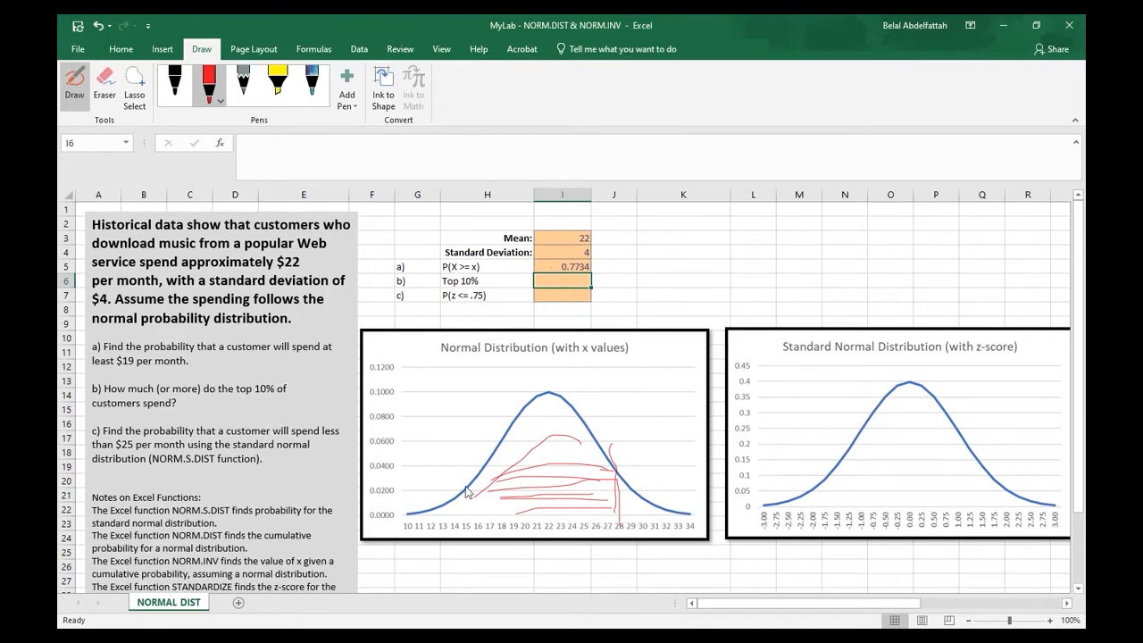
pyautogui.moveTo(558, 424); pyautogui.dragTo(468, 487)
# Fill the upper tail of the Normal Distribution curve, above about 28, with the yellow highlighter and stop inking
pyautogui.click(276, 86)
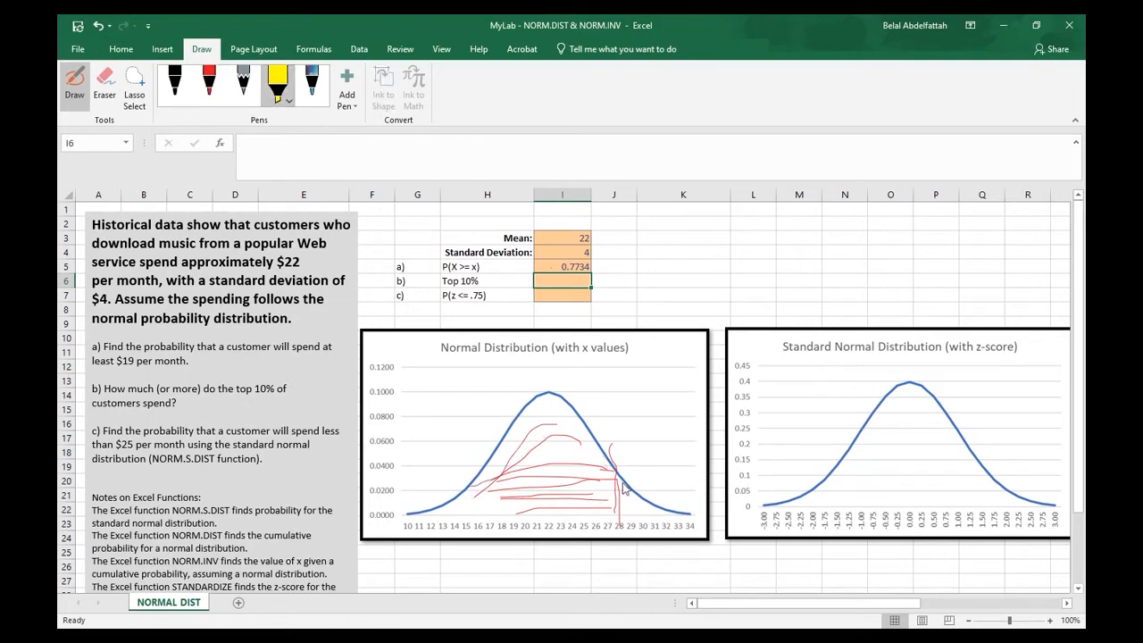
pyautogui.moveTo(623, 486)
pyautogui.mouseDown()
pyautogui.moveTo(661, 516)
pyautogui.moveTo(629, 518)
pyautogui.moveTo(631, 505)
pyautogui.moveTo(659, 512)
pyautogui.mouseUp()
pyautogui.press('Escape')
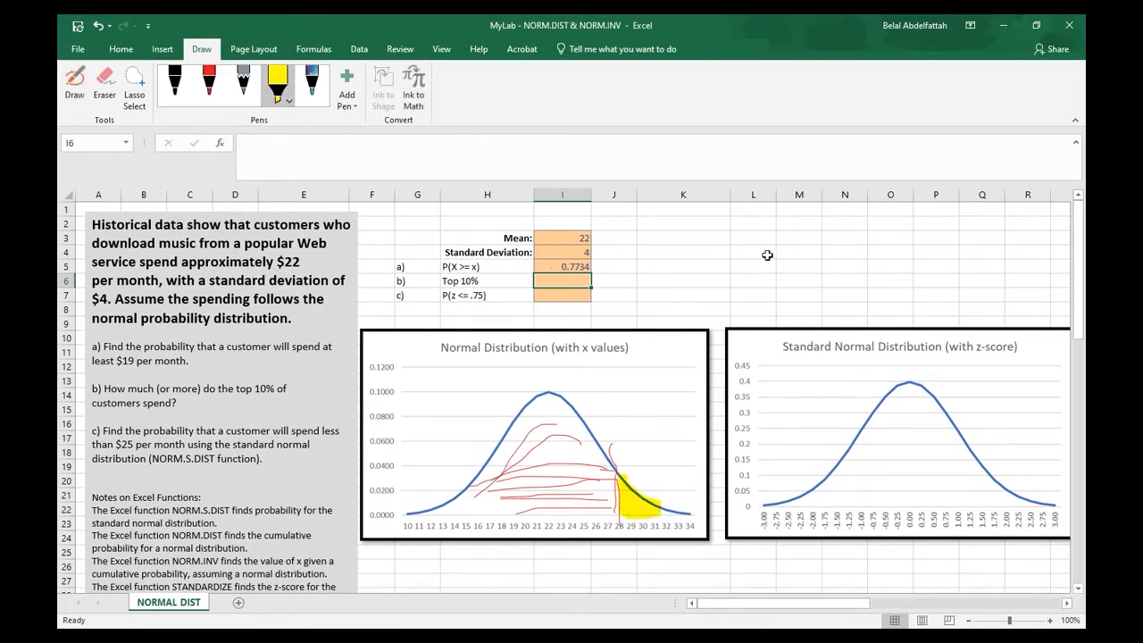
# Calculate the top 10% spending threshold in I6 with =NORM.INV(.90, 22, 4)
pyautogui.write('=no')
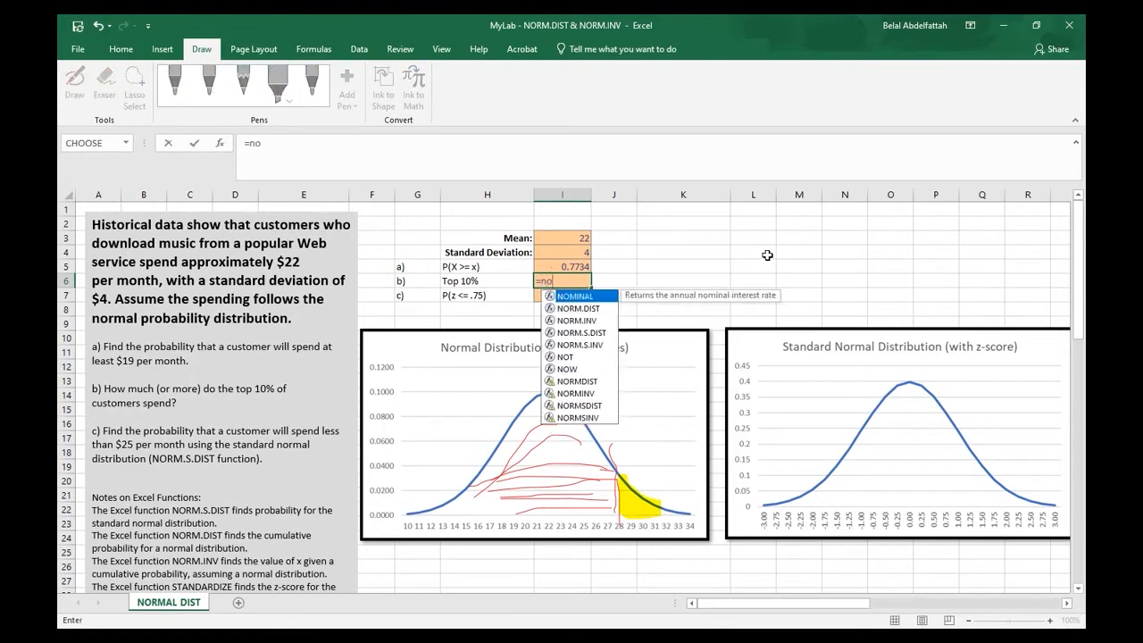
pyautogui.press('Down')
pyautogui.press('Down')
pyautogui.press('Tab')
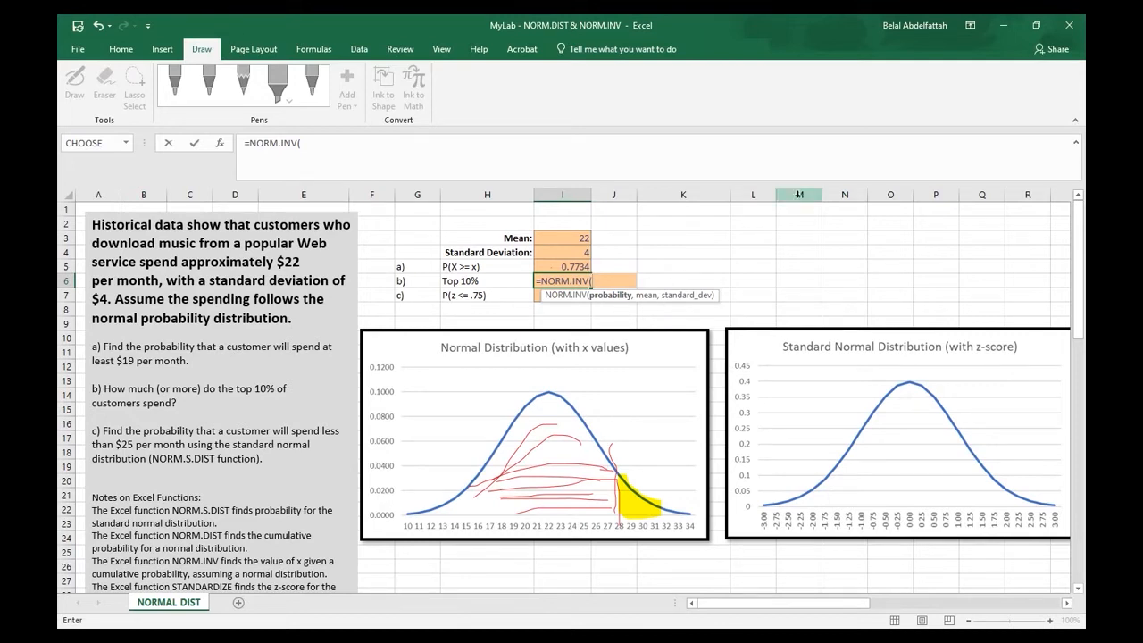
pyautogui.write('.90,')
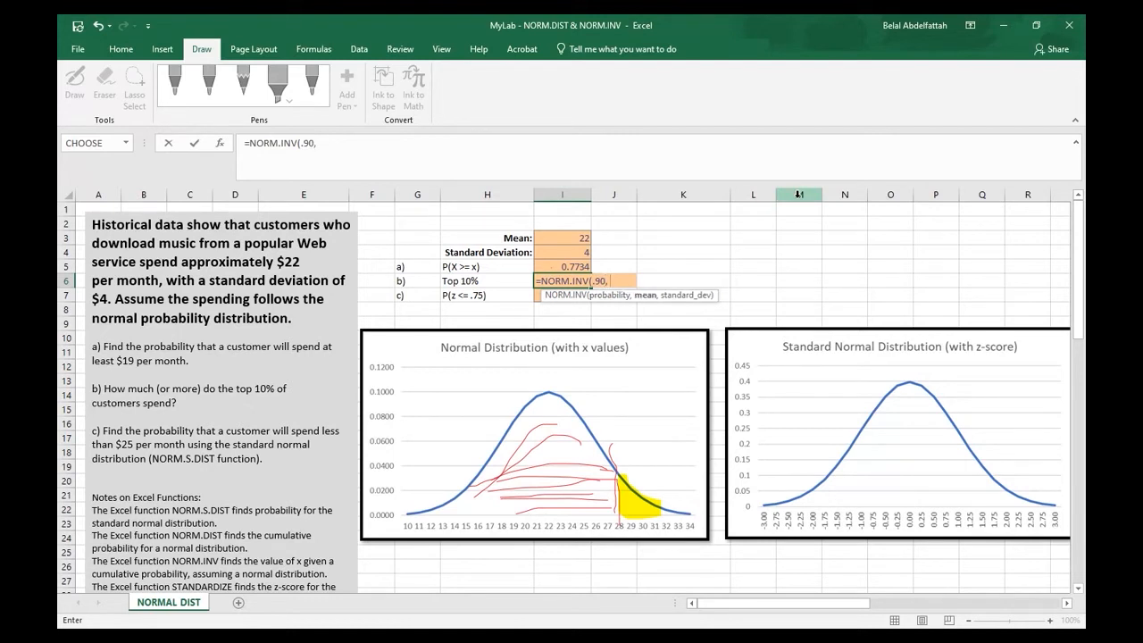
pyautogui.write(' 22, 4)')
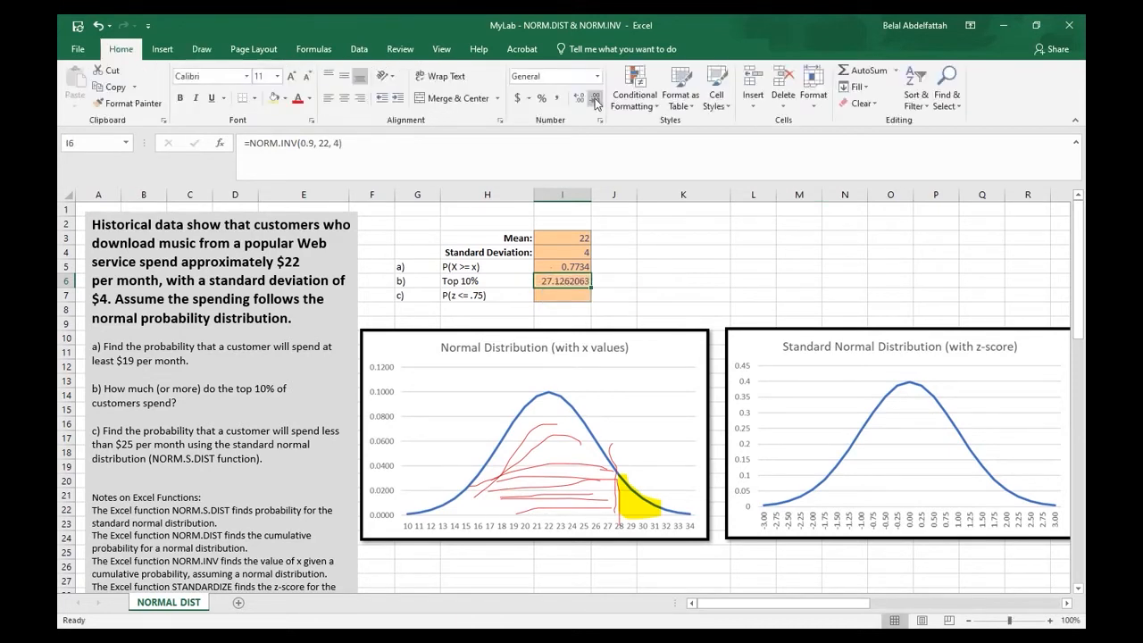
# Format the top 10% result in I6 to two decimal places
pyautogui.click(594, 100)
pyautogui.click(594, 100)
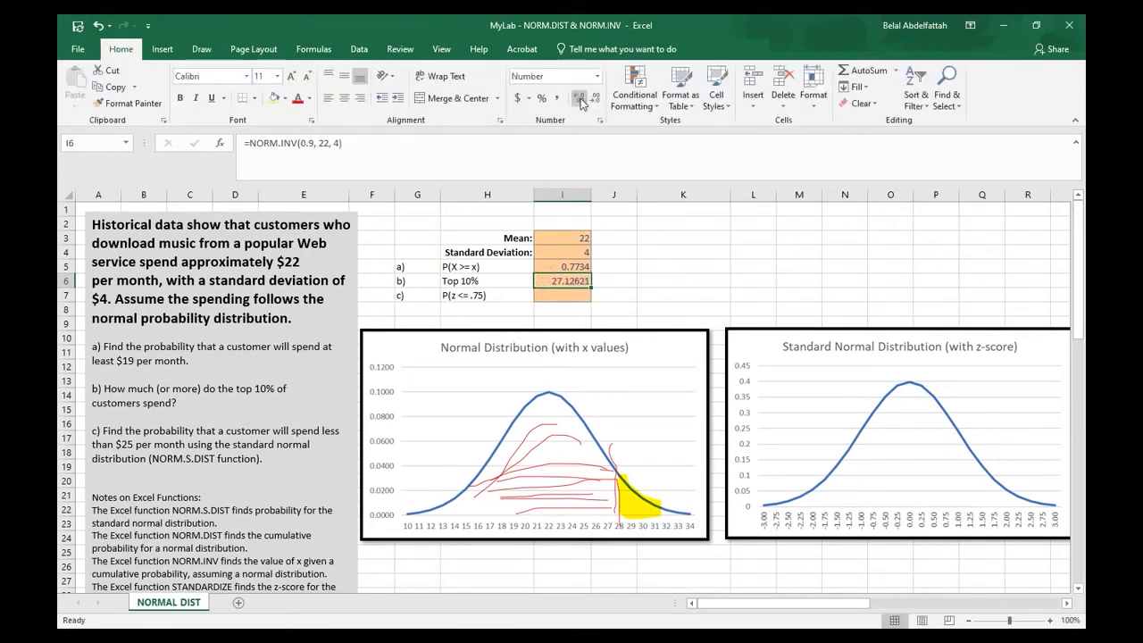
pyautogui.click(580, 100)
pyautogui.click(580, 100)
pyautogui.click(580, 100)
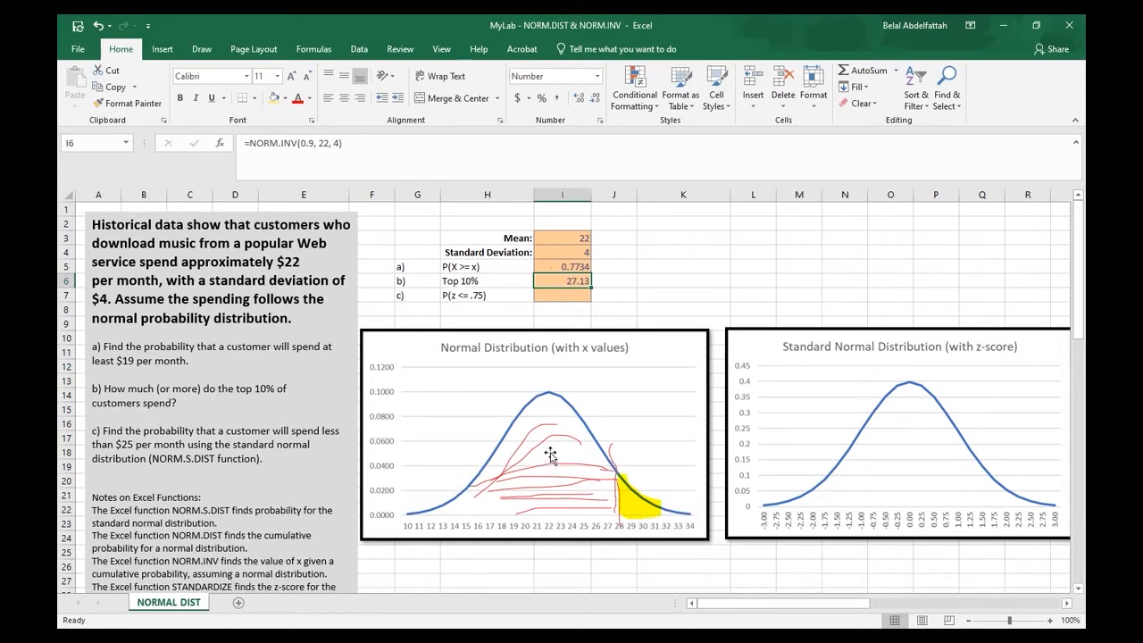
# Calculate the z-score for $25 in K7 with =STANDARDIZE(25, 22, 4)
pyautogui.click(561, 293)
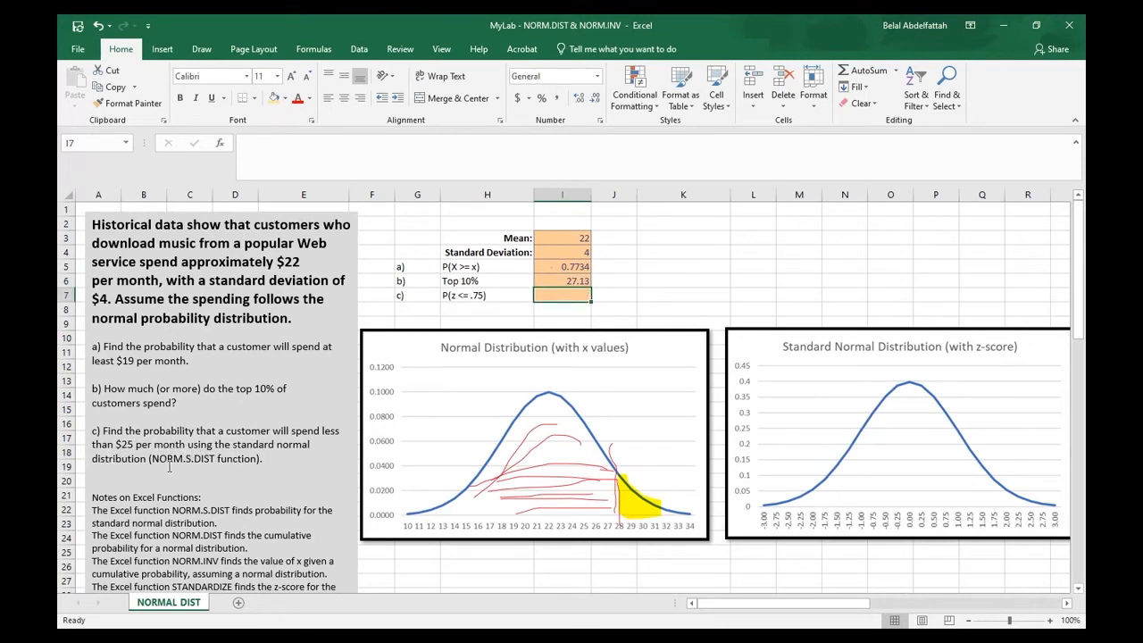
pyautogui.click(482, 296)
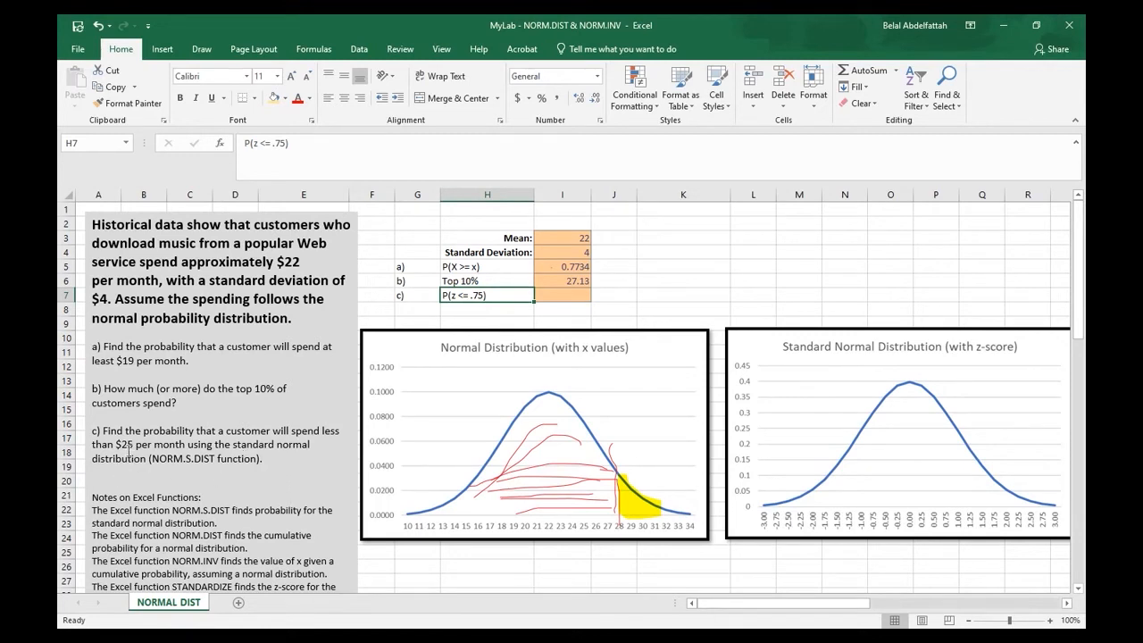
pyautogui.click(656, 294)
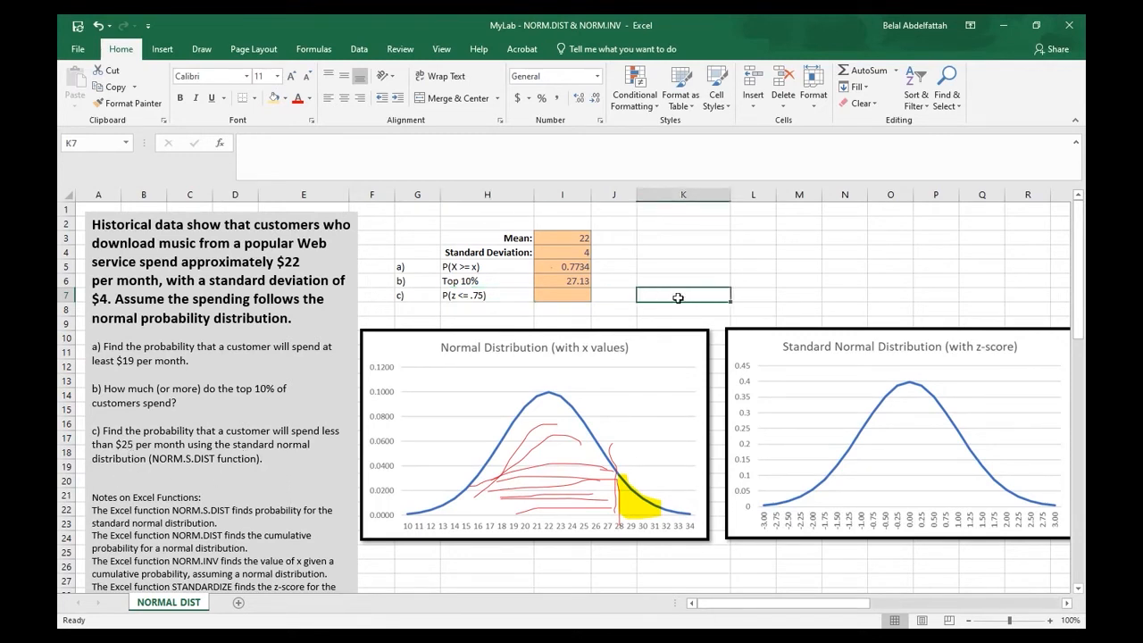
pyautogui.write('=st')
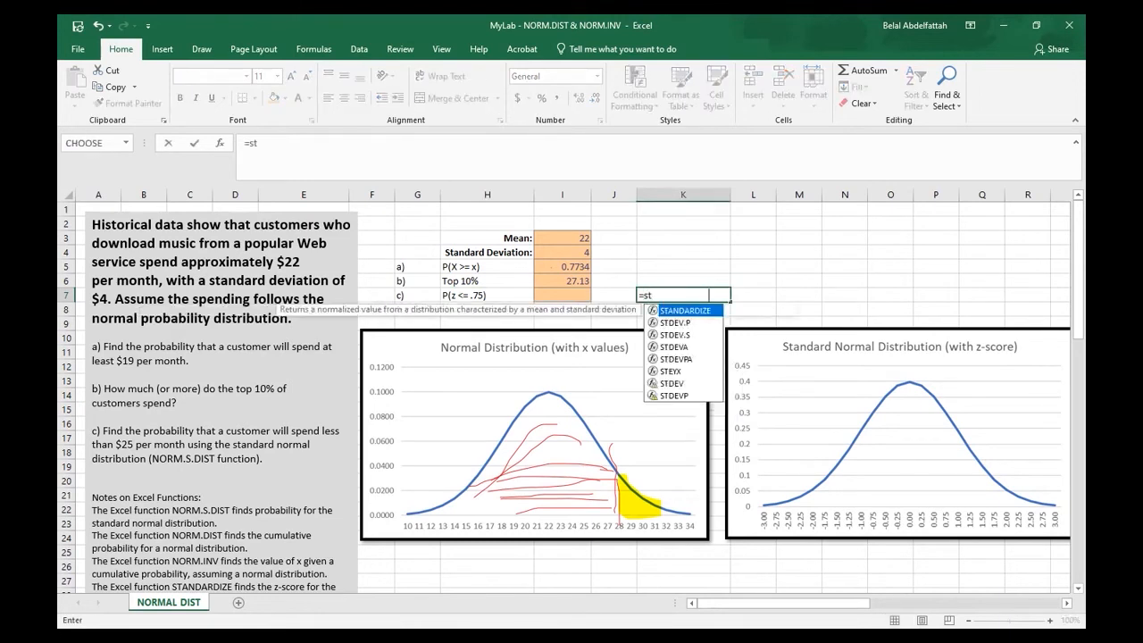
pyautogui.press('Tab')
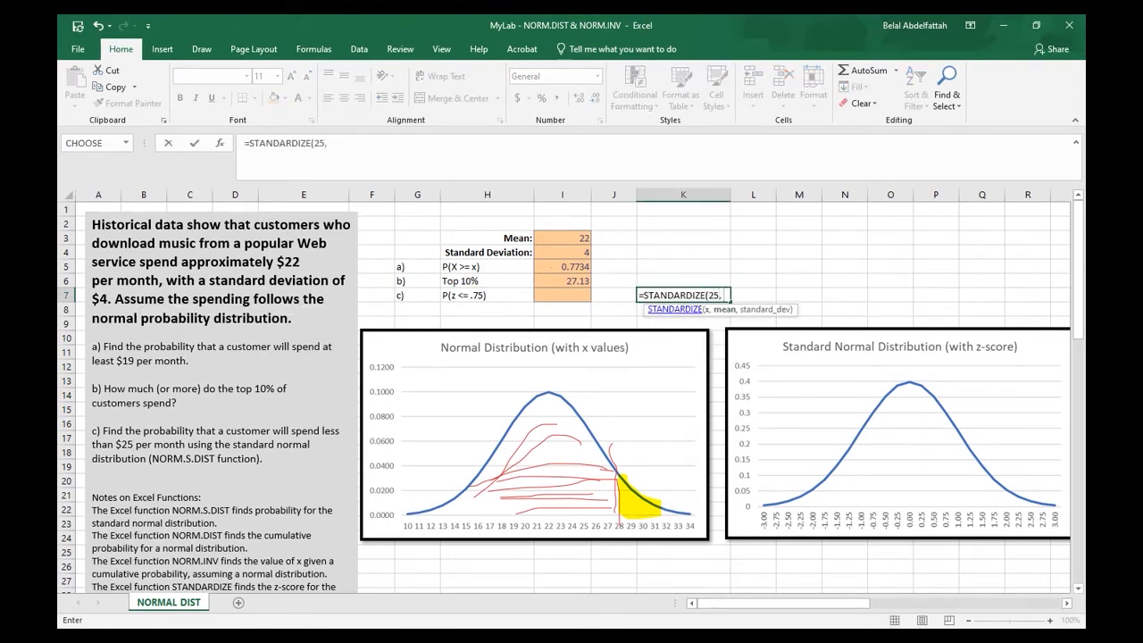
pyautogui.write('25, 22, 4')
pyautogui.press('Return')
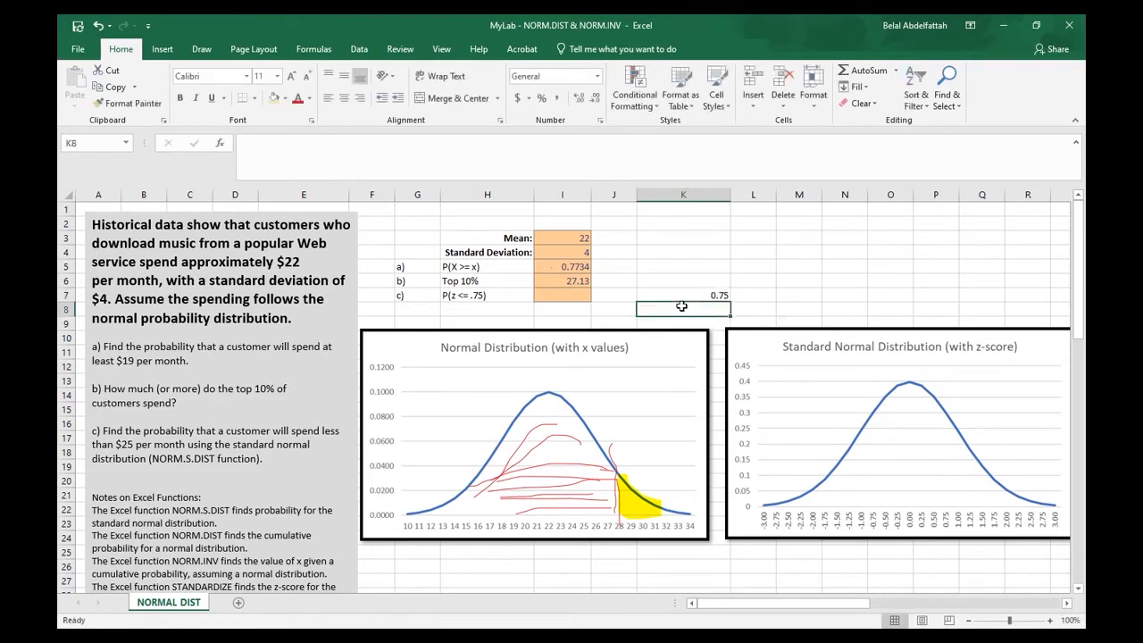
# Label the K7 result by entering "<--z-score" in L7
pyautogui.click(723, 297)
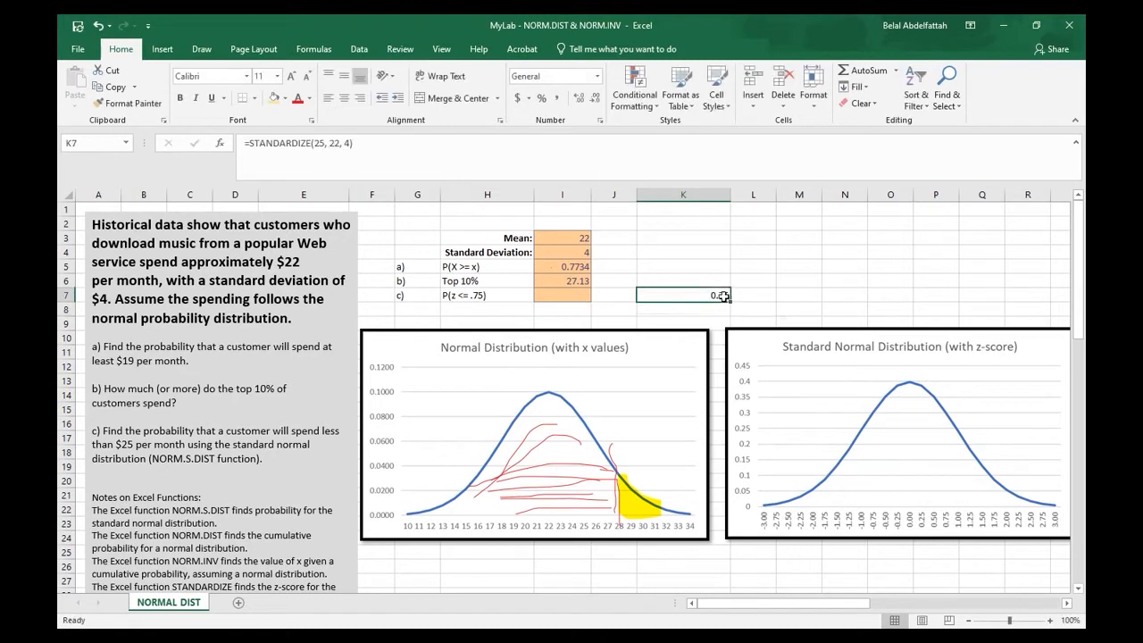
pyautogui.click(753, 294)
pyautogui.write('<--z-score')
pyautogui.press('Return')
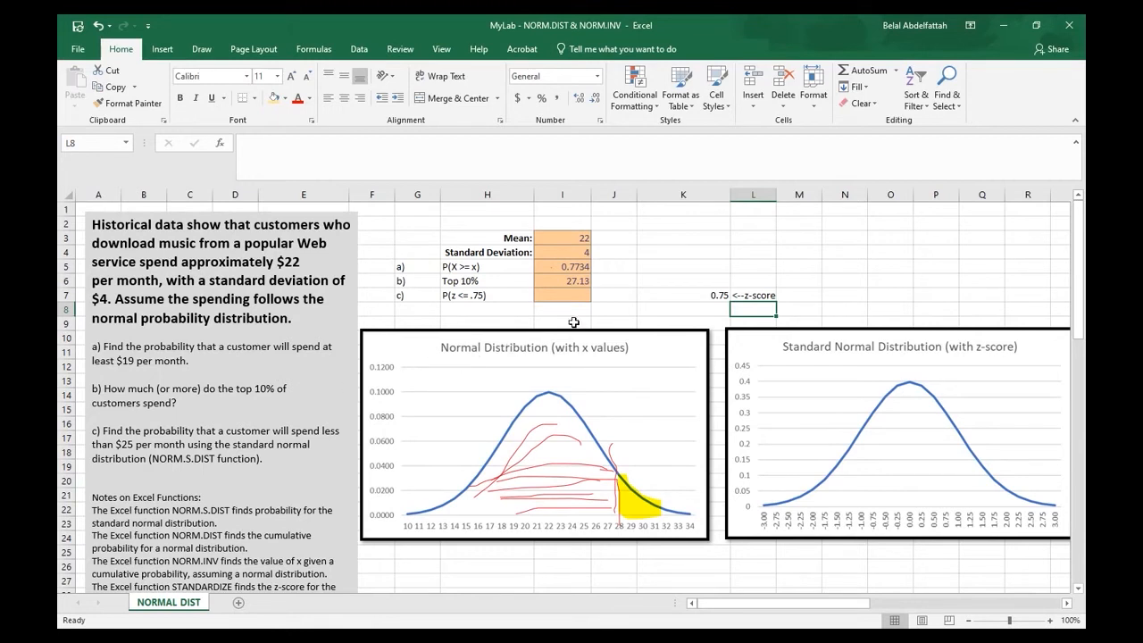
pyautogui.click(721, 298)
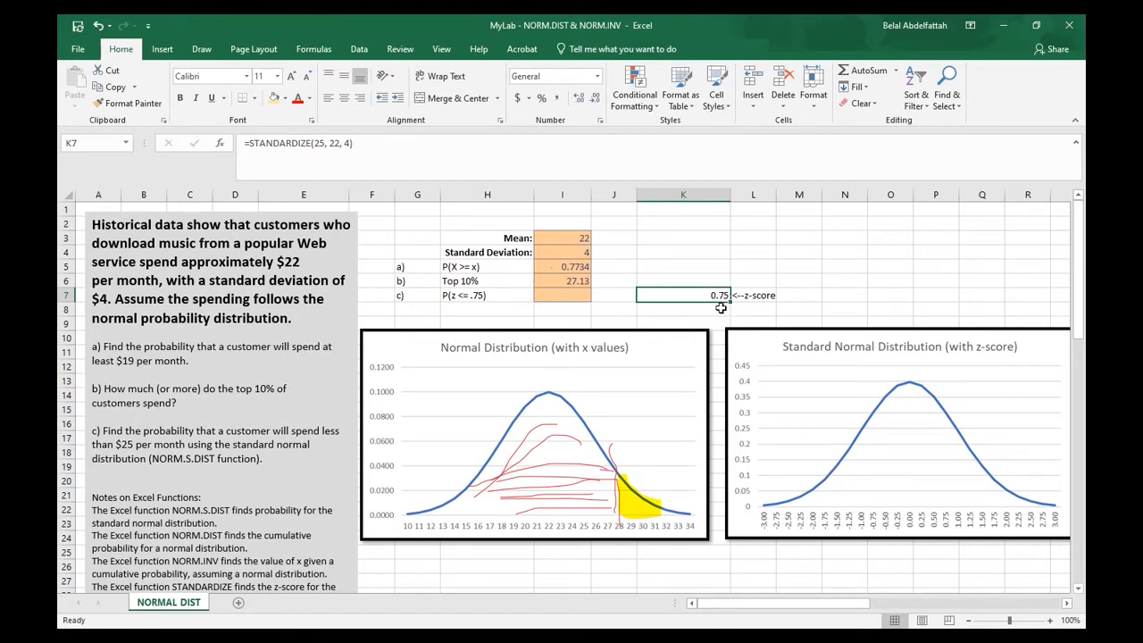
# Calculate the probability of spending less than $25 in I7 with =NORM.S.DIST(.75, TRUE)
pyautogui.click(569, 241)
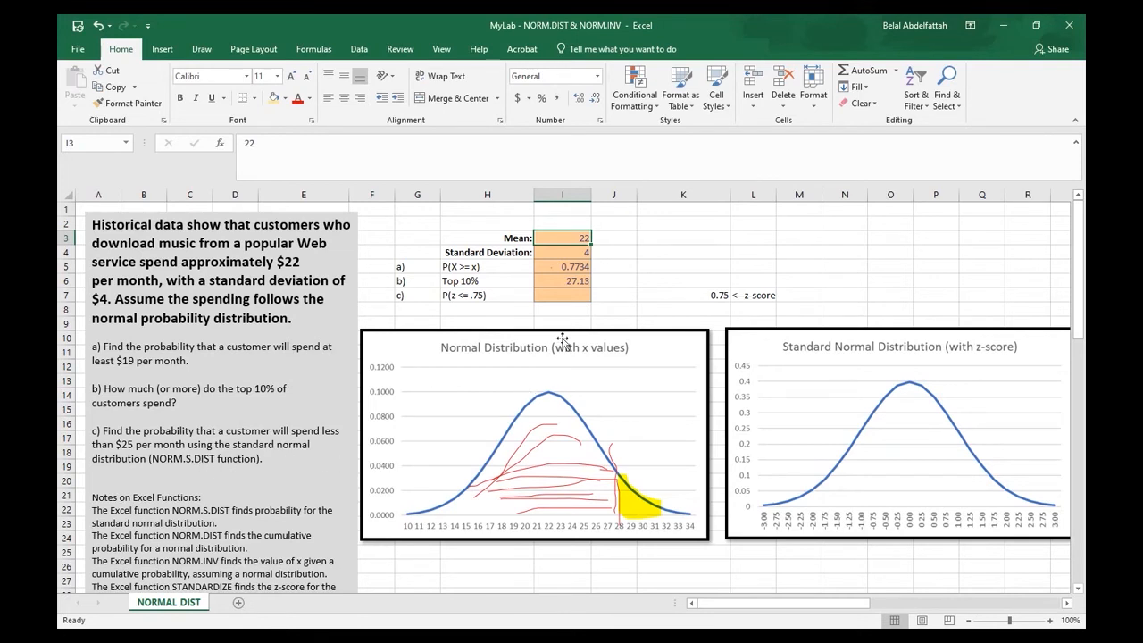
pyautogui.click(564, 295)
pyautogui.click(561, 267)
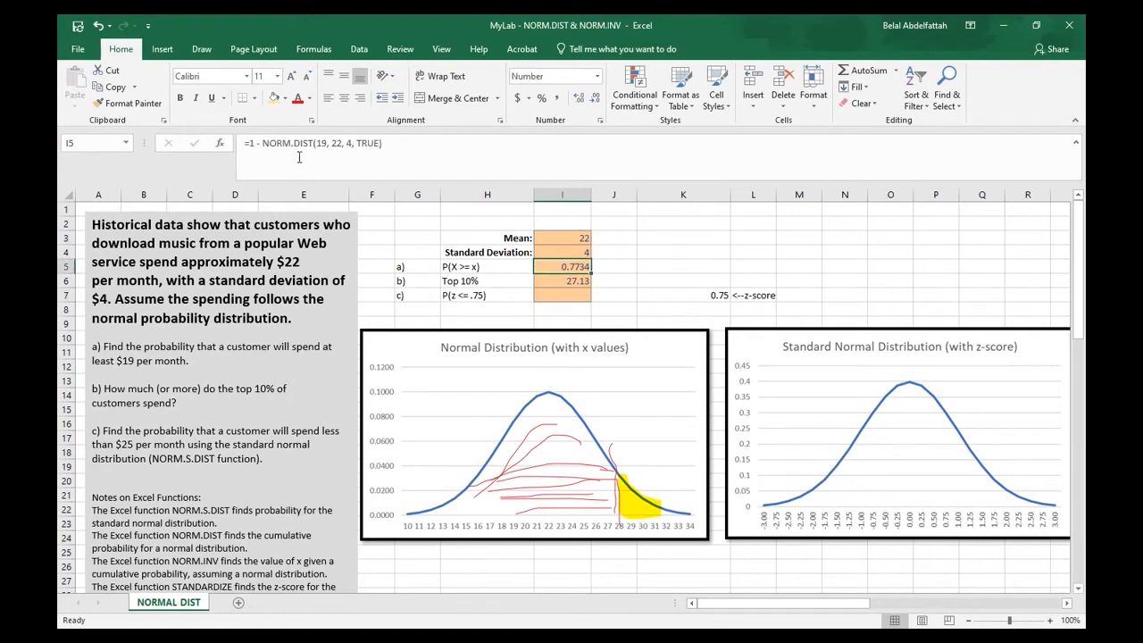
pyautogui.click(555, 297)
pyautogui.write('=')
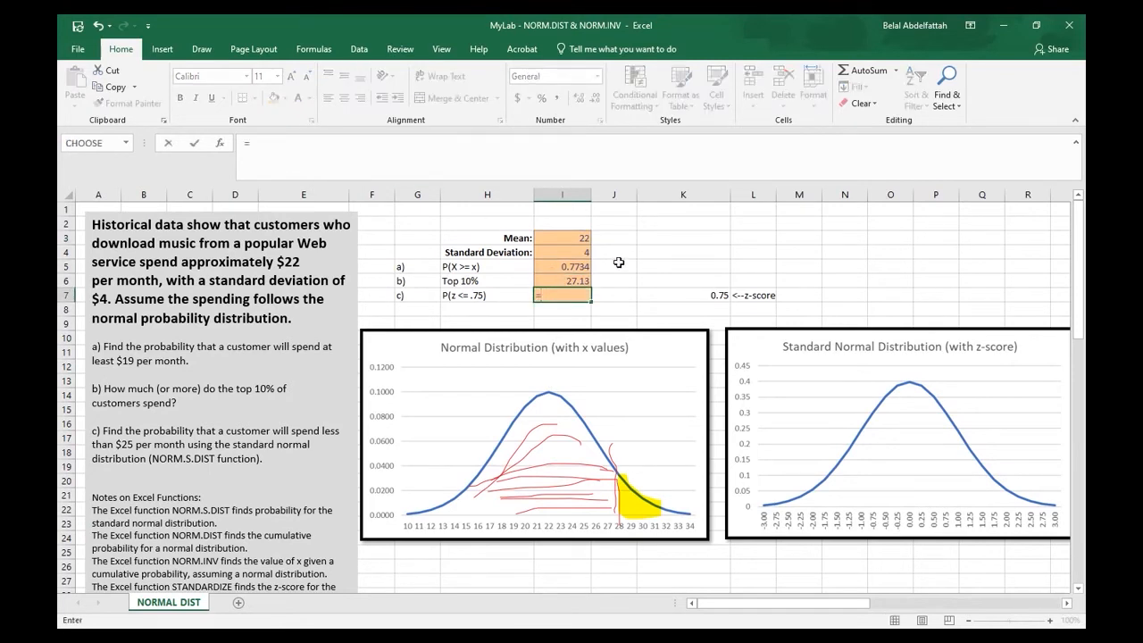
pyautogui.write('norm')
pyautogui.press('Down')
pyautogui.press('Down')
pyautogui.press('Tab')
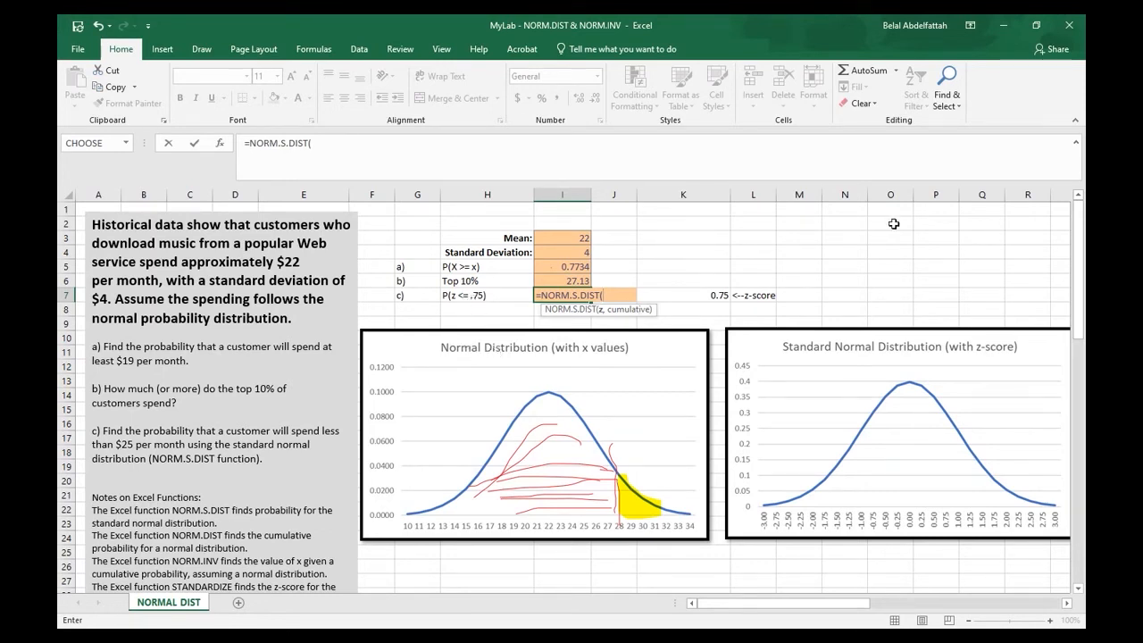
pyautogui.write('75, true)')
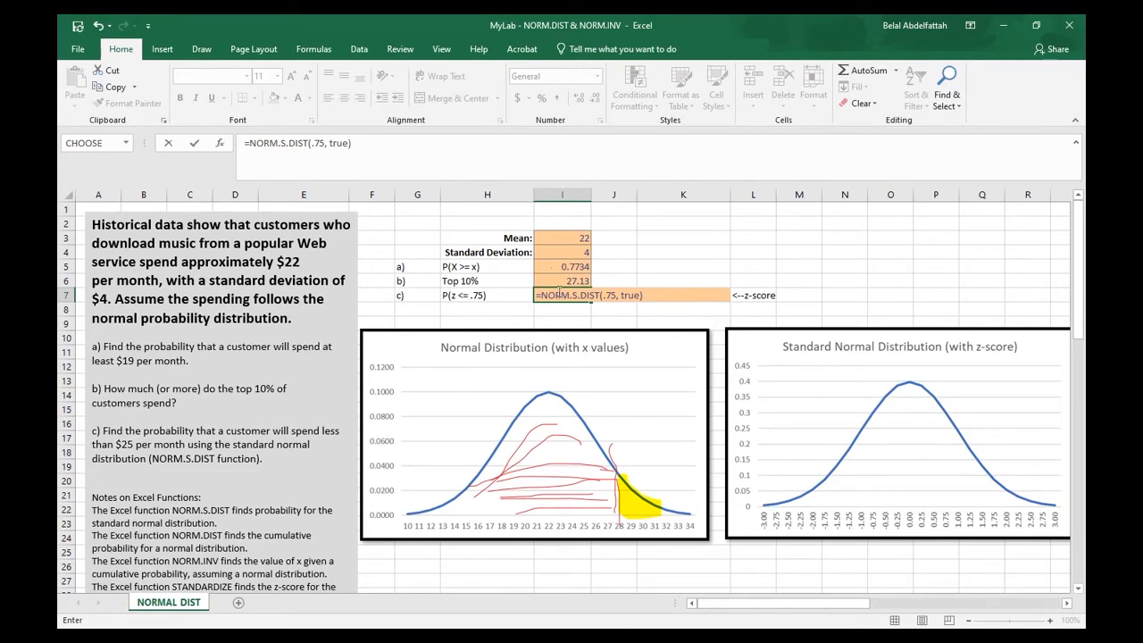
pyautogui.hotkey('ctrl', 'Return')
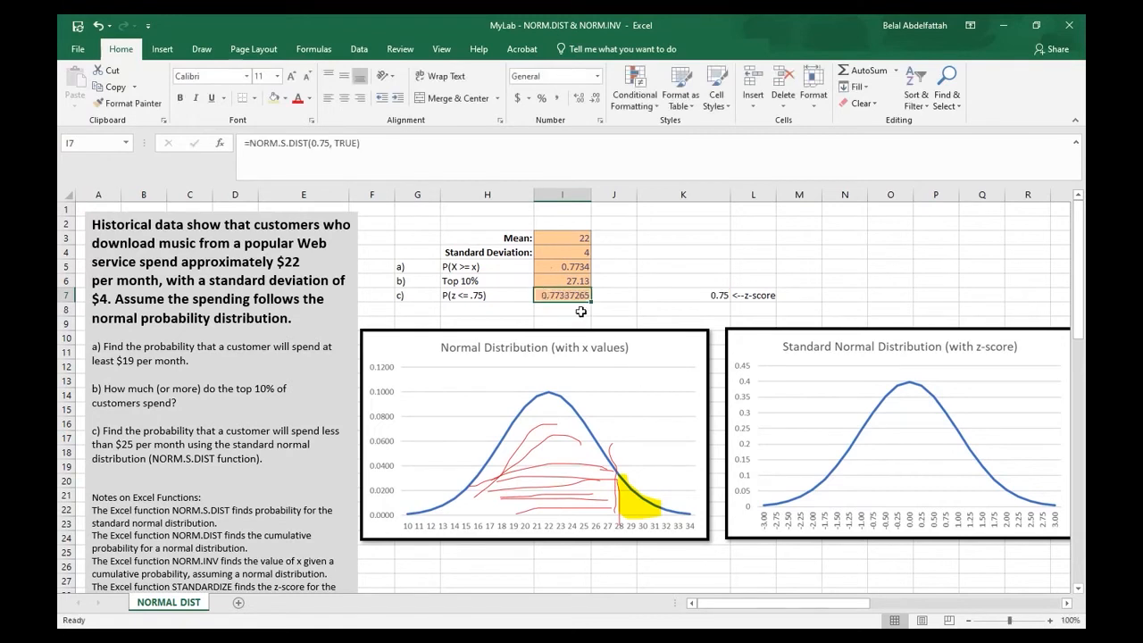
# Format the P(z <= .75) result in I7 to four decimal places
pyautogui.click(595, 98)
pyautogui.click(596, 99)
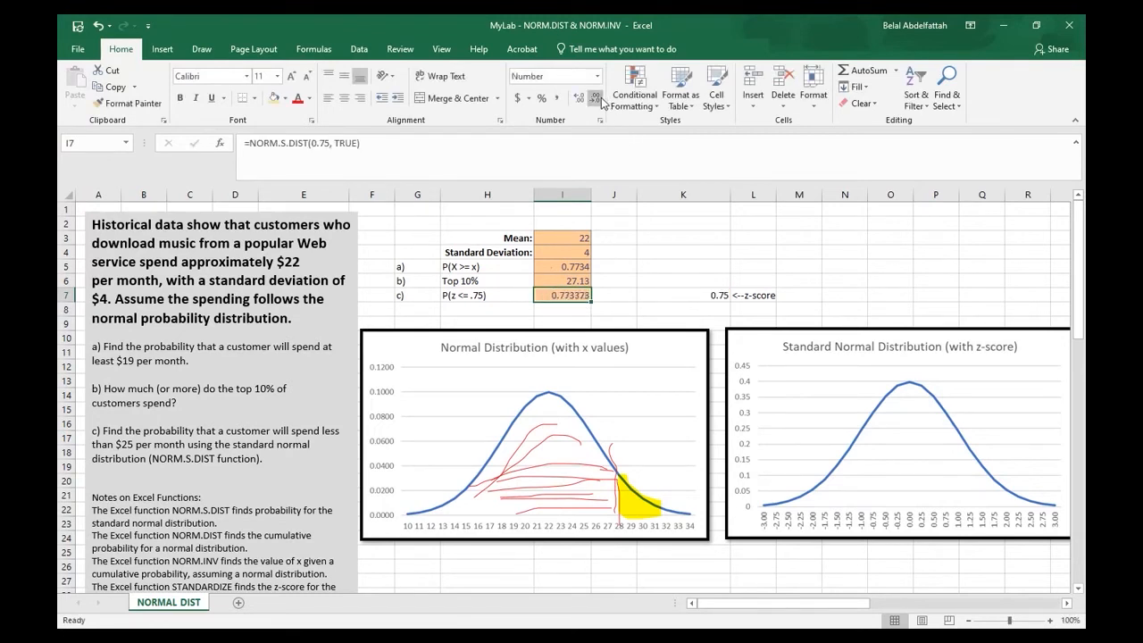
pyautogui.click(596, 98)
pyautogui.click(596, 98)
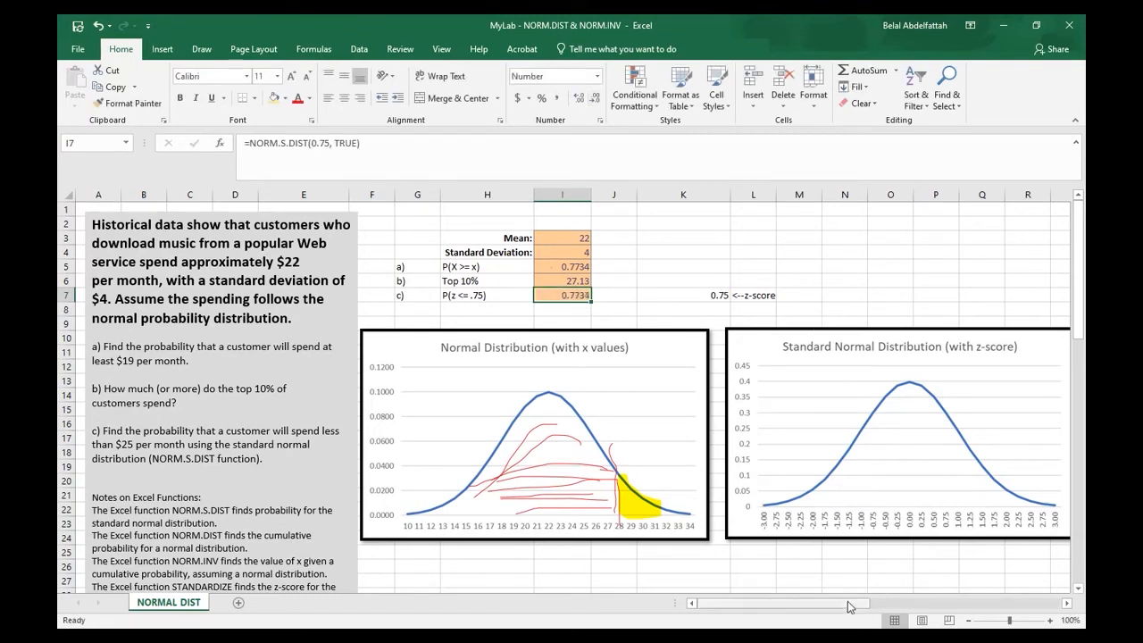
# With the red pen, draw a vertical boundary near 0.75 on the Standard Normal Distribution chart and hatch the area under the curve below it
pyautogui.moveTo(848, 607); pyautogui.dragTo(858, 607)
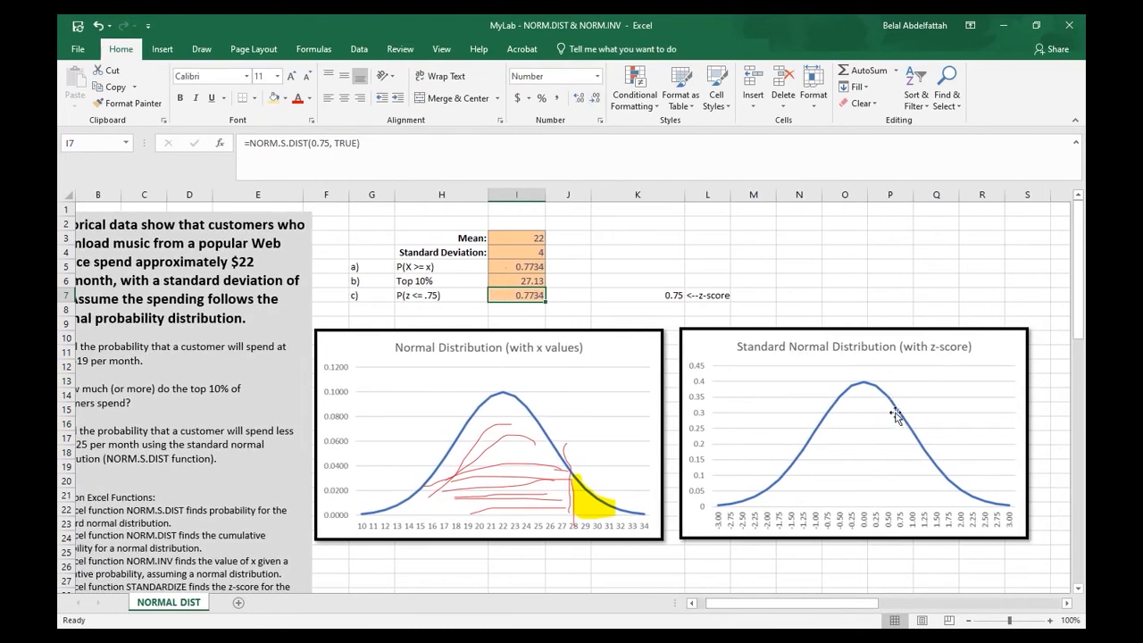
pyautogui.click(200, 50)
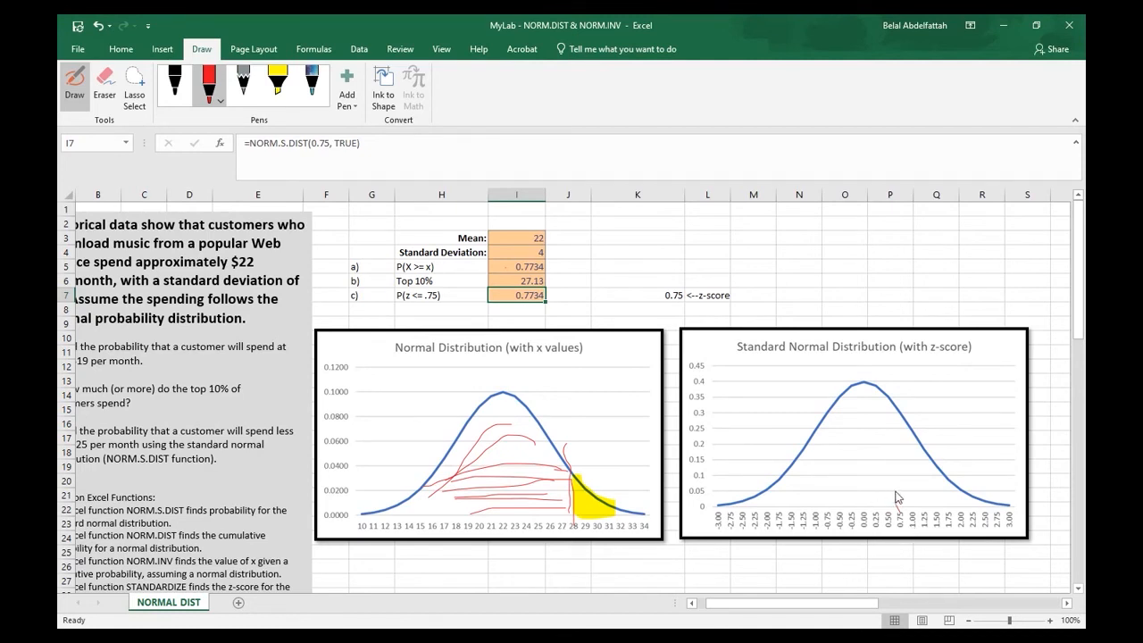
pyautogui.moveTo(896, 505)
pyautogui.mouseDown()
pyautogui.moveTo(891, 404)
pyautogui.moveTo(822, 436)
pyautogui.mouseUp()
pyautogui.moveTo(890, 430); pyautogui.dragTo(812, 471)
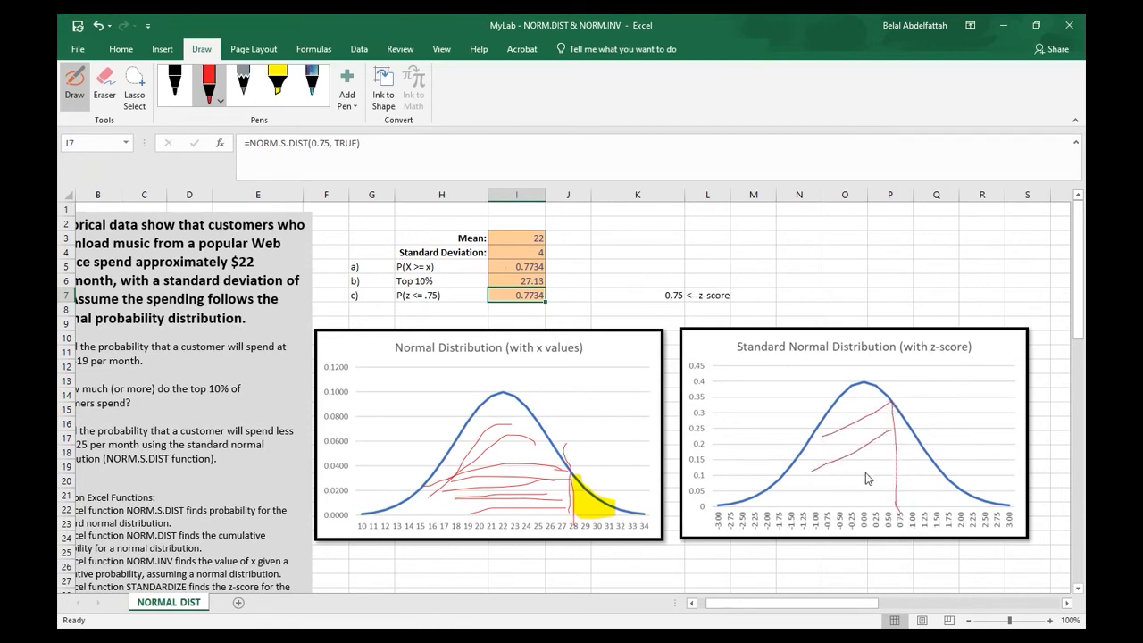
pyautogui.moveTo(883, 466); pyautogui.dragTo(797, 497)
pyautogui.moveTo(883, 493); pyautogui.dragTo(771, 511)
pyautogui.moveTo(870, 463); pyautogui.dragTo(766, 495)
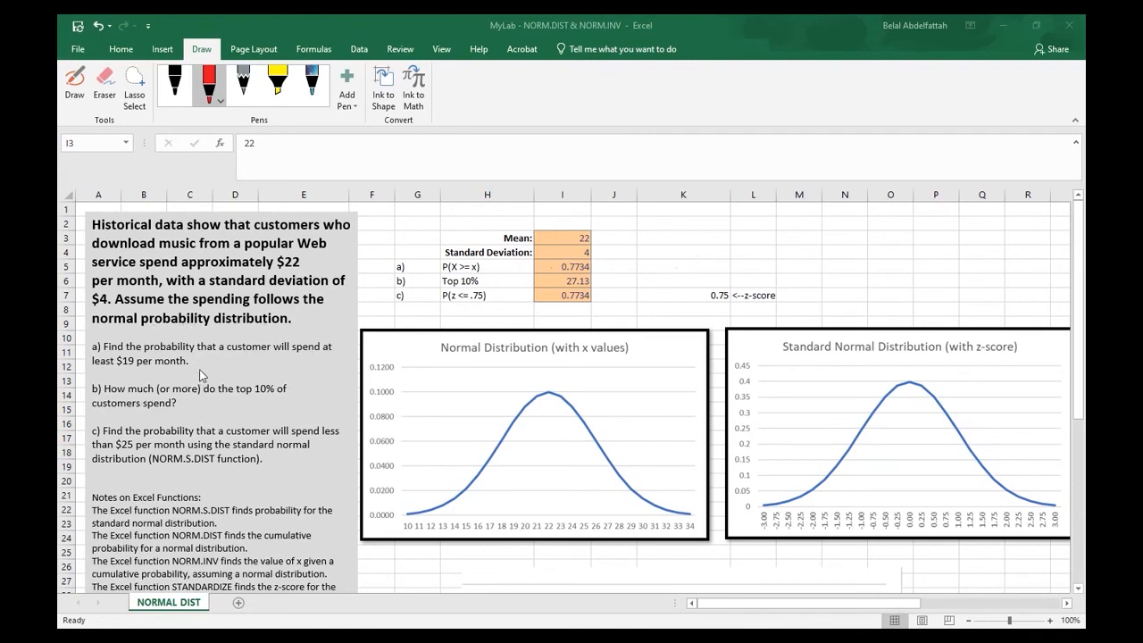
# Calculate the z-score for $19 in K5 with =STANDARDIZE(19, 22, 4)
pyautogui.click(425, 268)
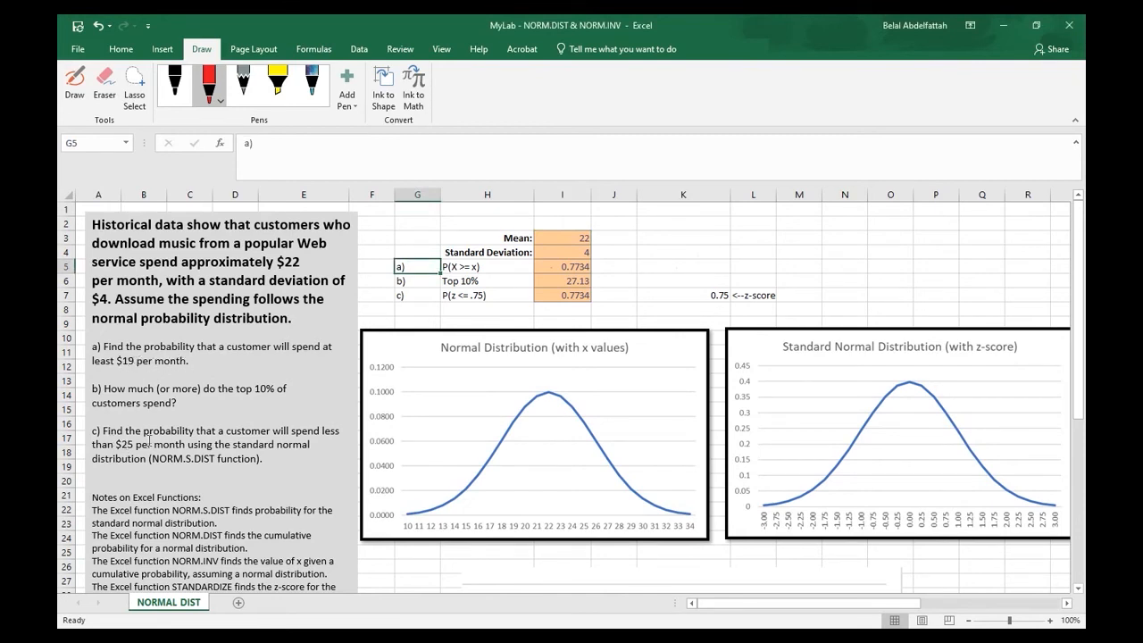
pyautogui.press('Right')
pyautogui.press('Right')
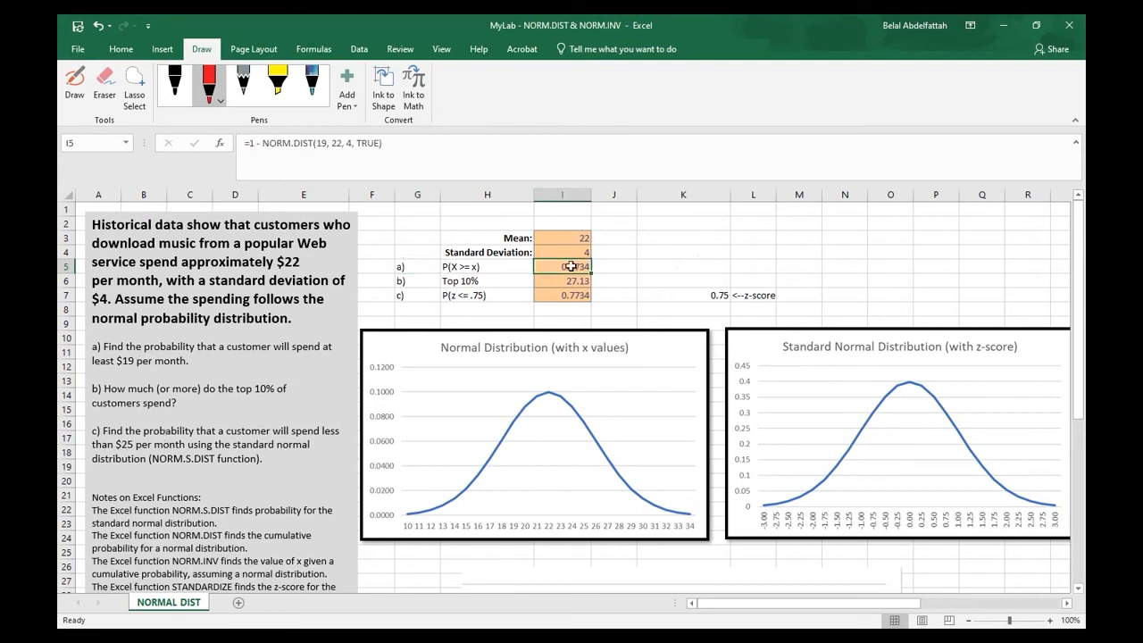
pyautogui.click(562, 298)
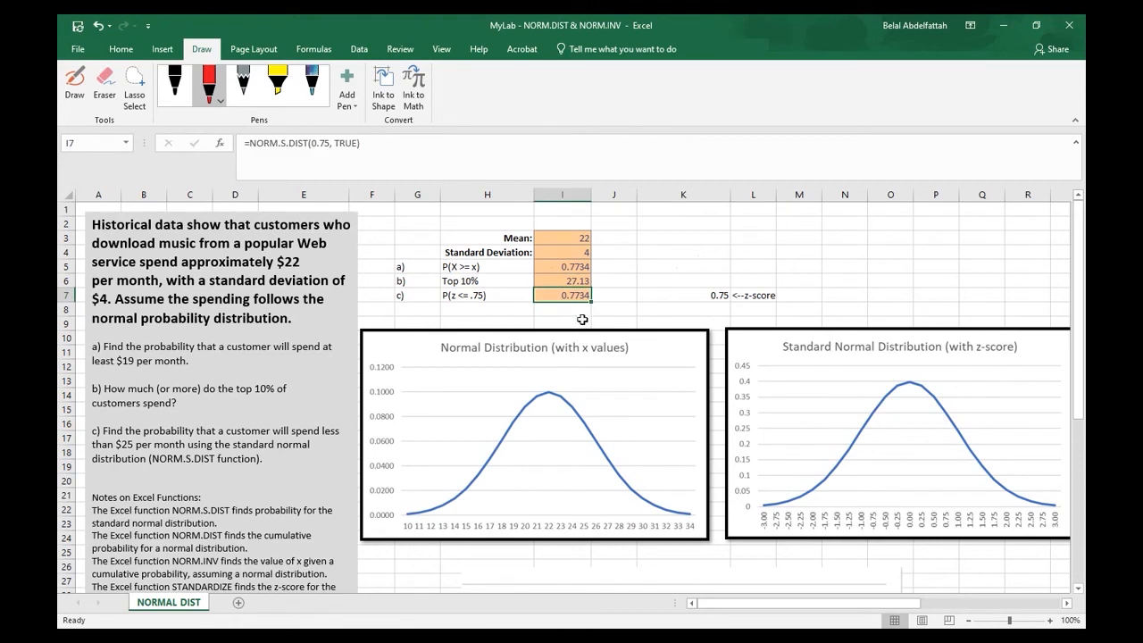
pyautogui.click(609, 268)
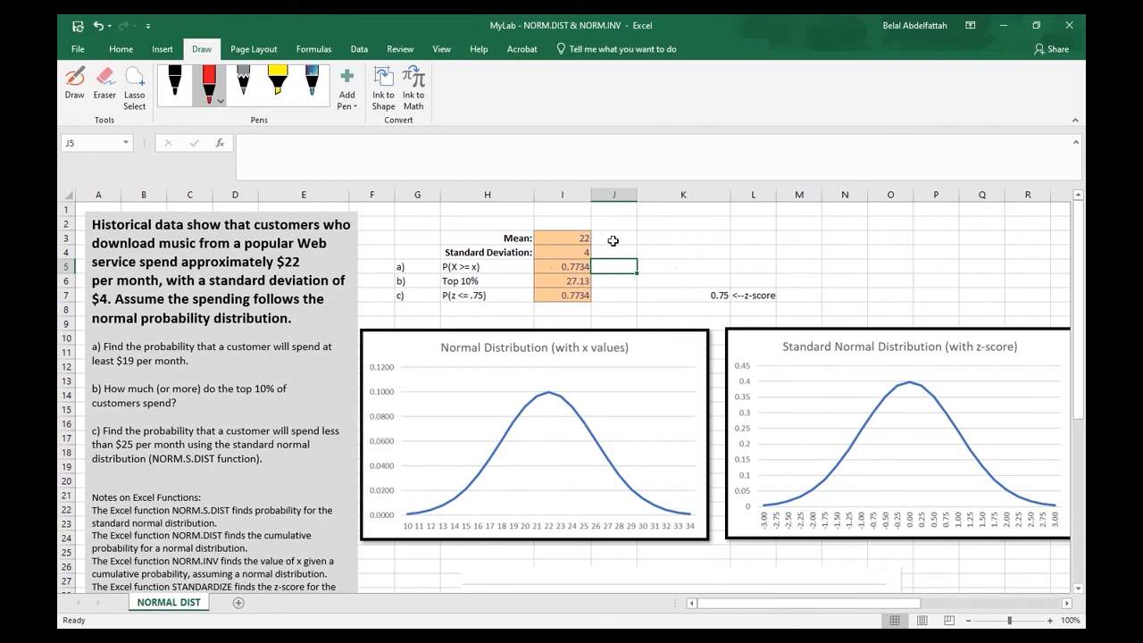
pyautogui.press('Right')
pyautogui.write('=st')
pyautogui.press('Tab')
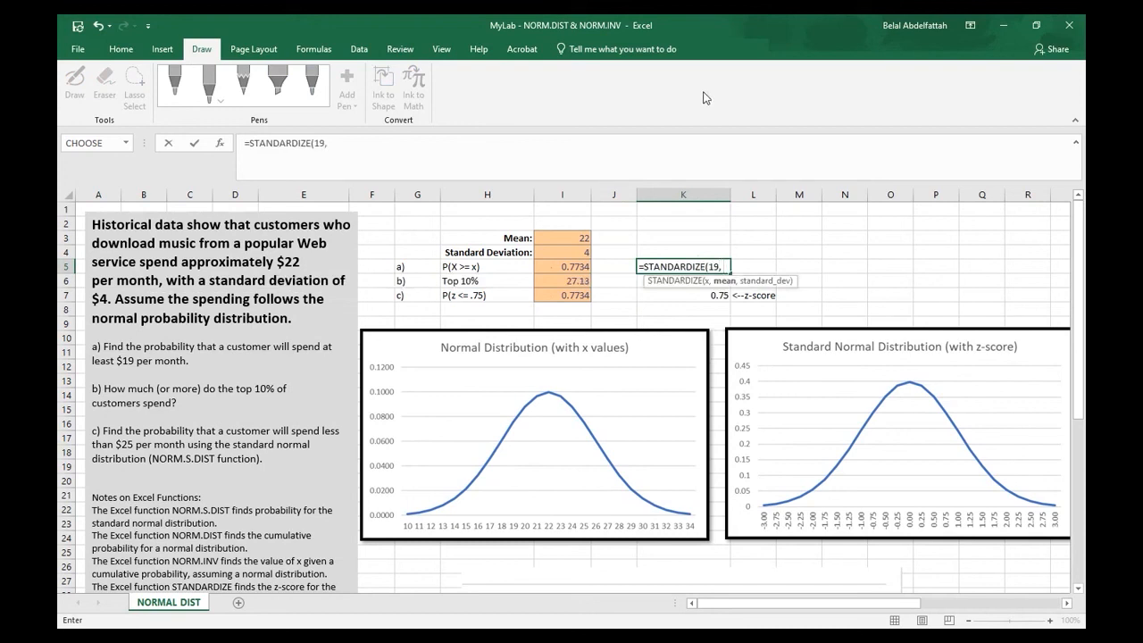
pyautogui.write('19, 22, 4)')
pyautogui.press('Return')
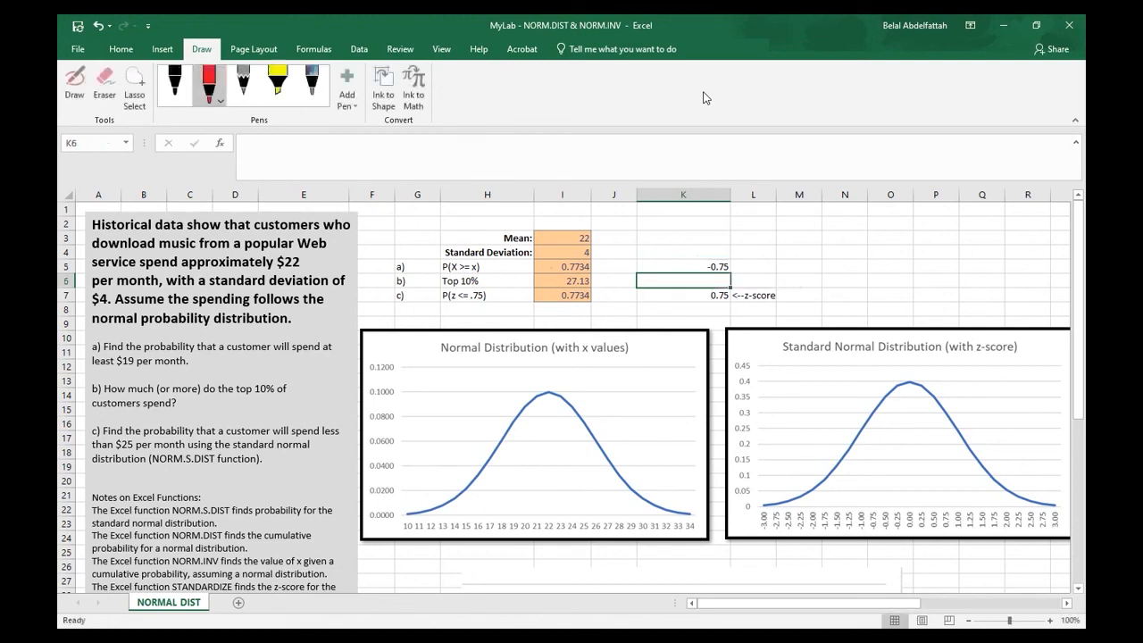
pyautogui.click(705, 269)
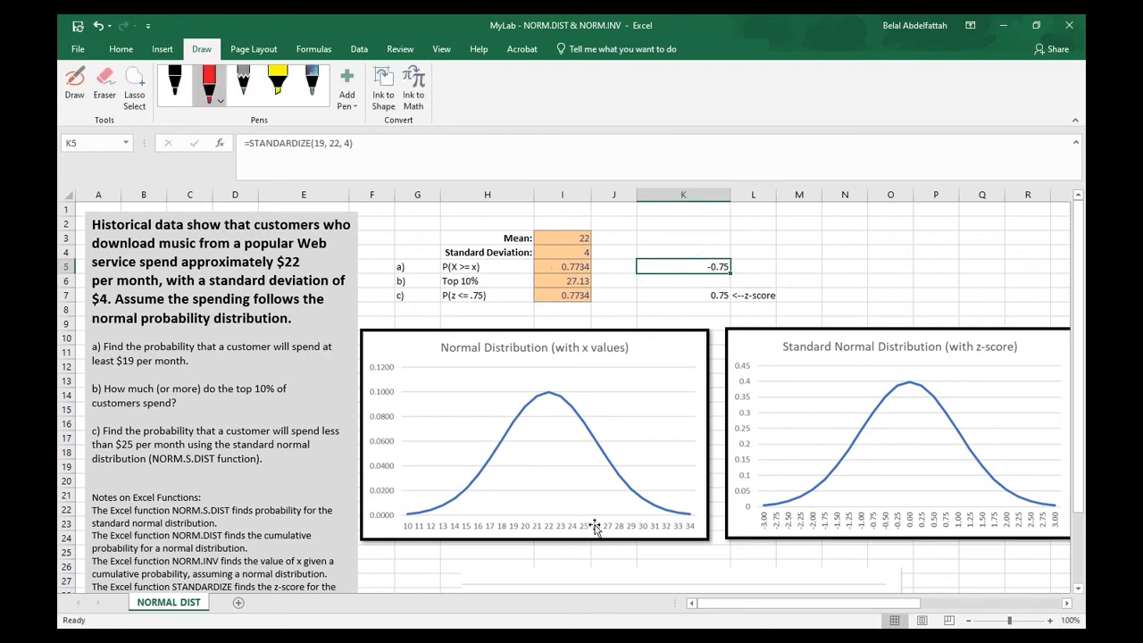
# With the red pen, bound and hatch the area above 19 on the Normal Distribution chart and below 0.75 on the Standard Normal Distribution chart
pyautogui.click(75, 84)
pyautogui.moveTo(515, 421)
pyautogui.mouseDown()
pyautogui.moveTo(516, 534)
pyautogui.moveTo(599, 498)
pyautogui.moveTo(611, 478)
pyautogui.mouseUp()
pyautogui.moveTo(525, 443); pyautogui.dragTo(604, 444)
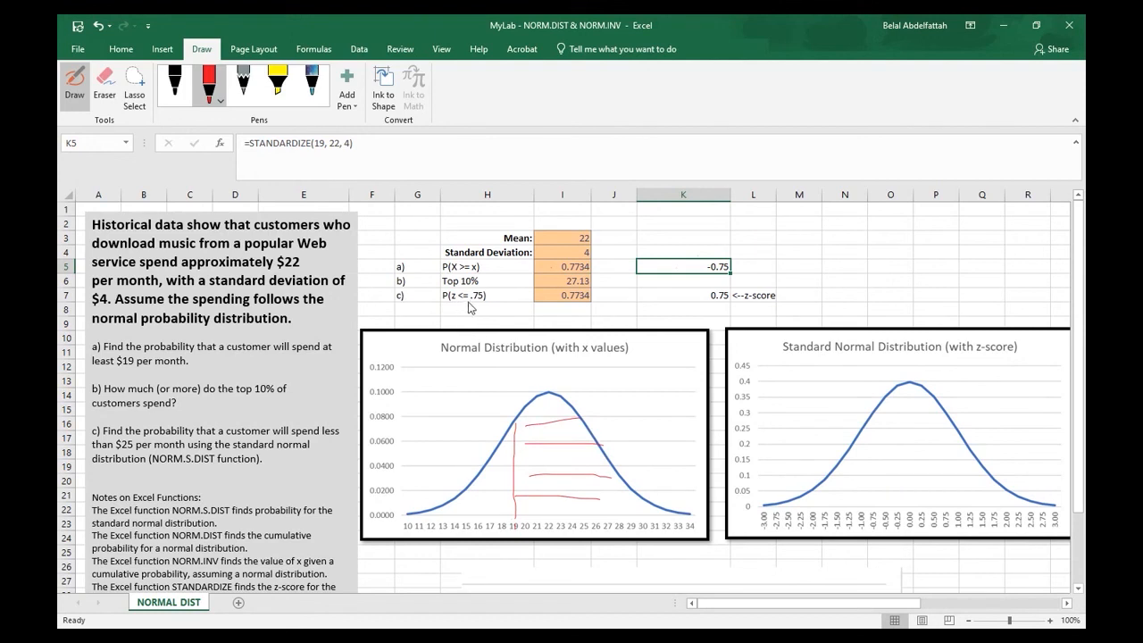
pyautogui.moveTo(944, 514)
pyautogui.mouseDown()
pyautogui.moveTo(942, 409)
pyautogui.moveTo(843, 467)
pyautogui.mouseUp()
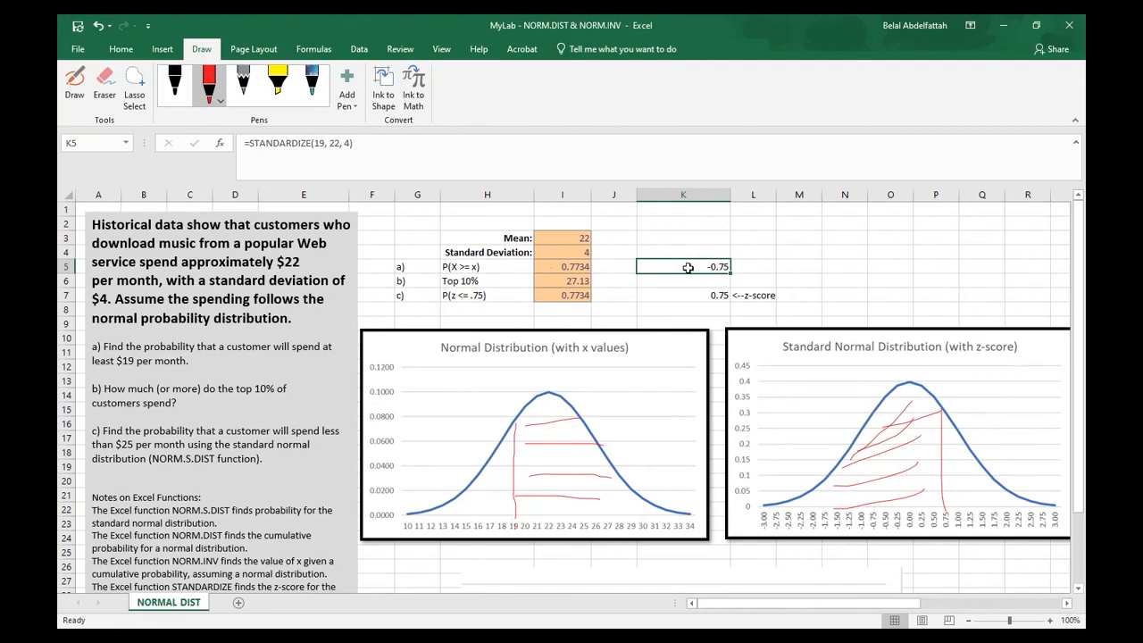
pyautogui.click(698, 299)
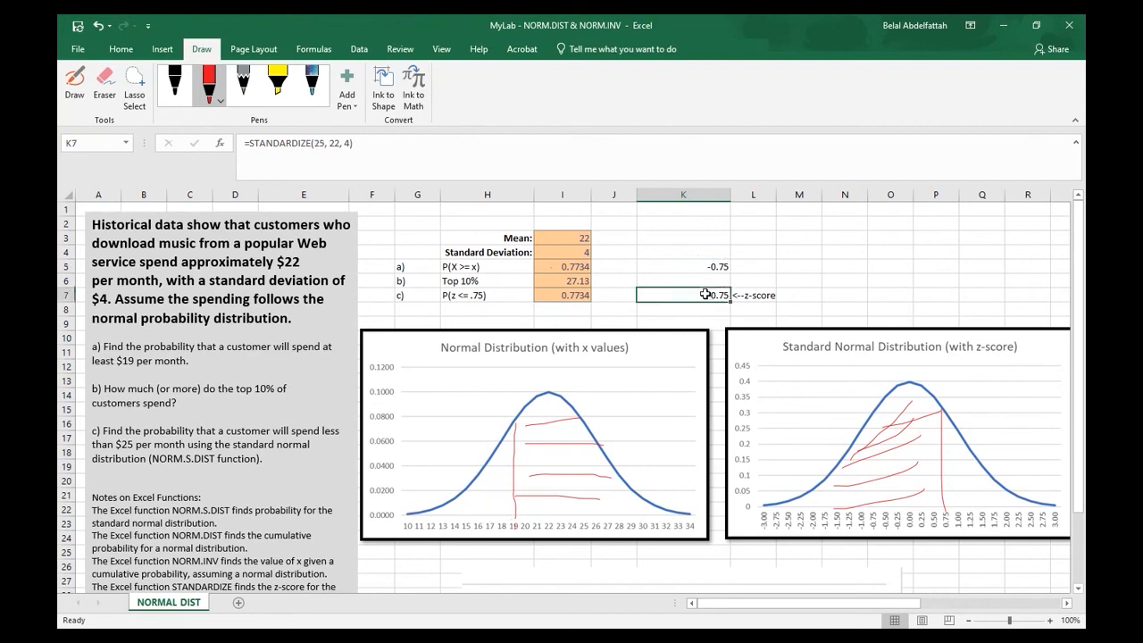